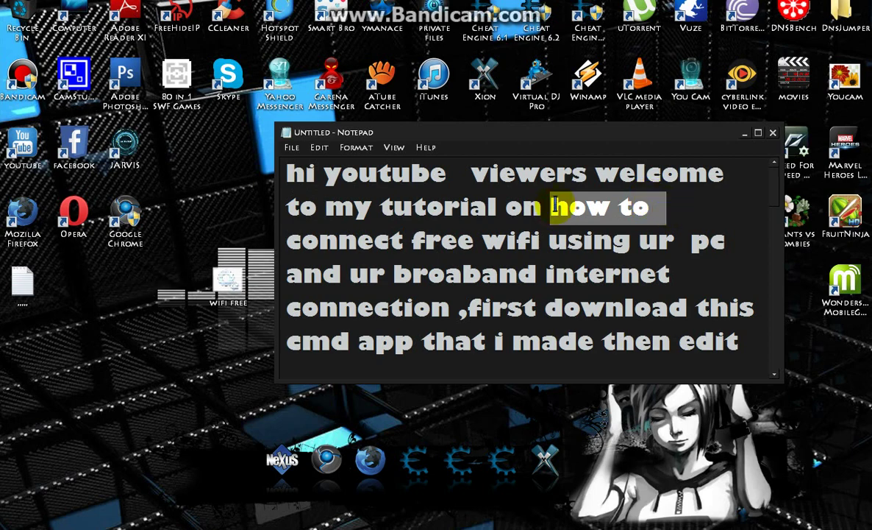
Step: Highlight the note's lines on connecting free wifi, the broadband connection and the cmd app
{"action": "left_click_drag", "start_coordinate": [292, 241], "coordinate": [731, 245]}
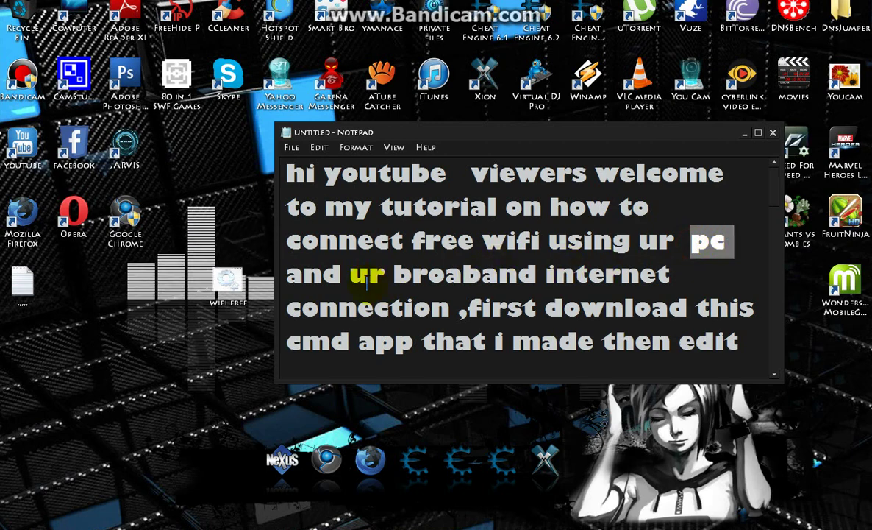
{"action": "left_click_drag", "start_coordinate": [287, 274], "coordinate": [482, 274]}
{"action": "left_click_drag", "start_coordinate": [289, 307], "coordinate": [445, 309]}
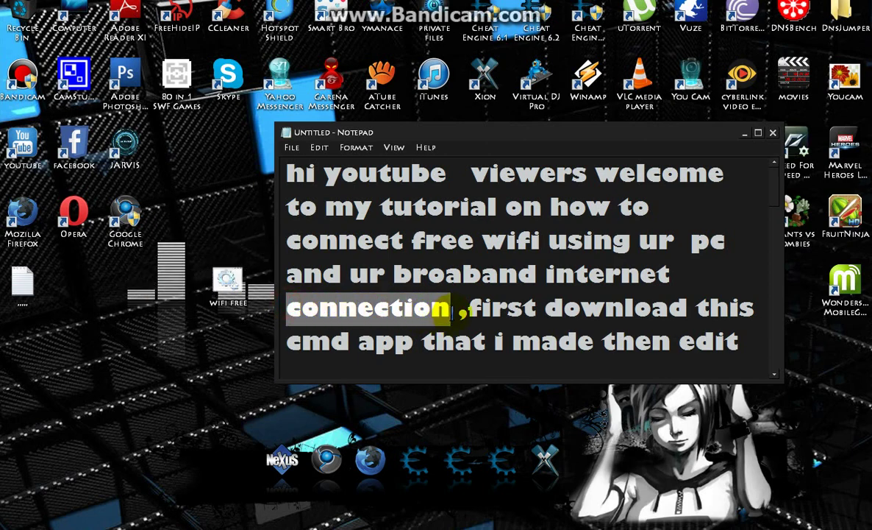
{"action": "left_click", "coordinate": [772, 193]}
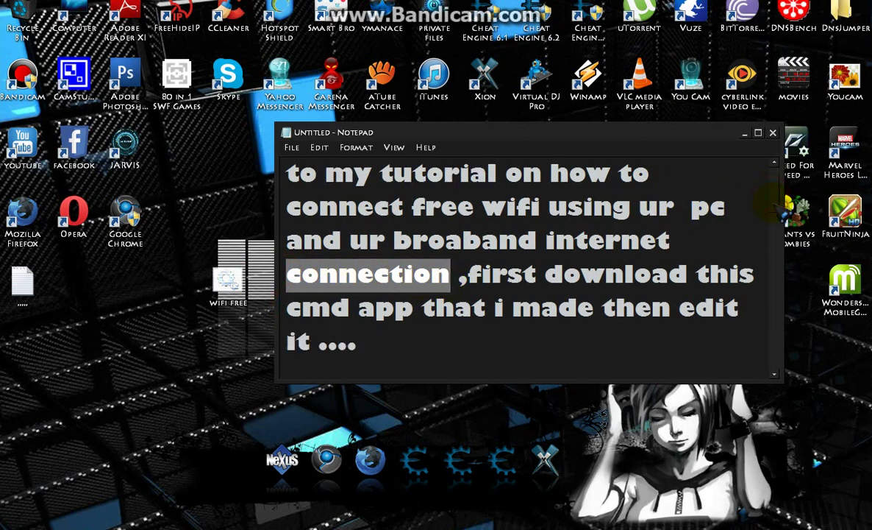
{"action": "left_click", "coordinate": [474, 274]}
{"action": "left_click_drag", "start_coordinate": [471, 274], "coordinate": [755, 274]}
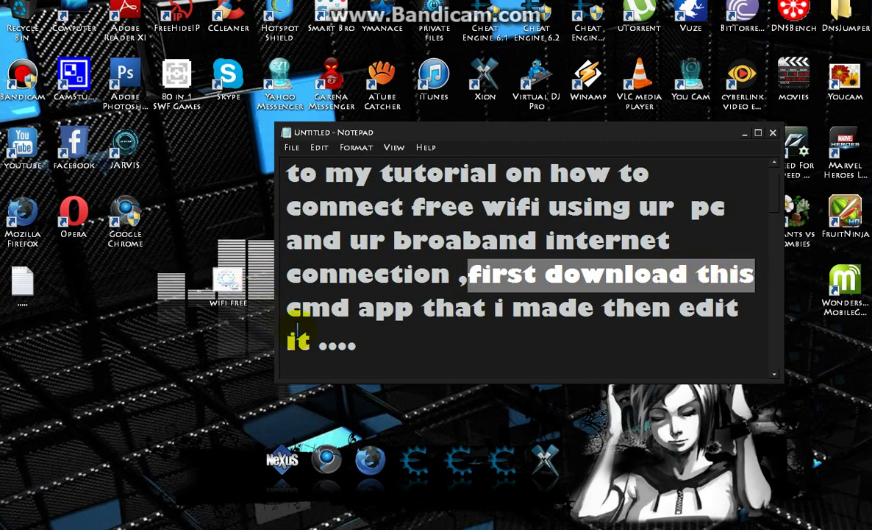
{"action": "left_click_drag", "start_coordinate": [288, 308], "coordinate": [739, 309]}
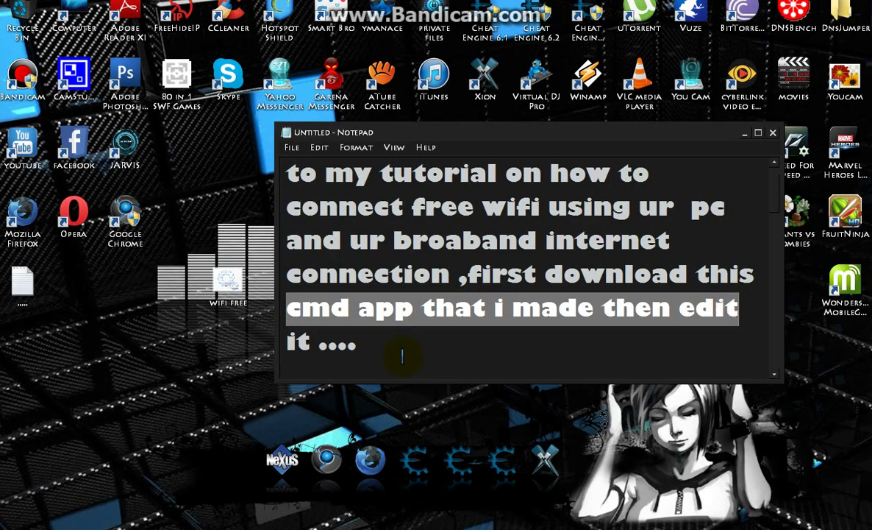
{"action": "double_click", "coordinate": [294, 340]}
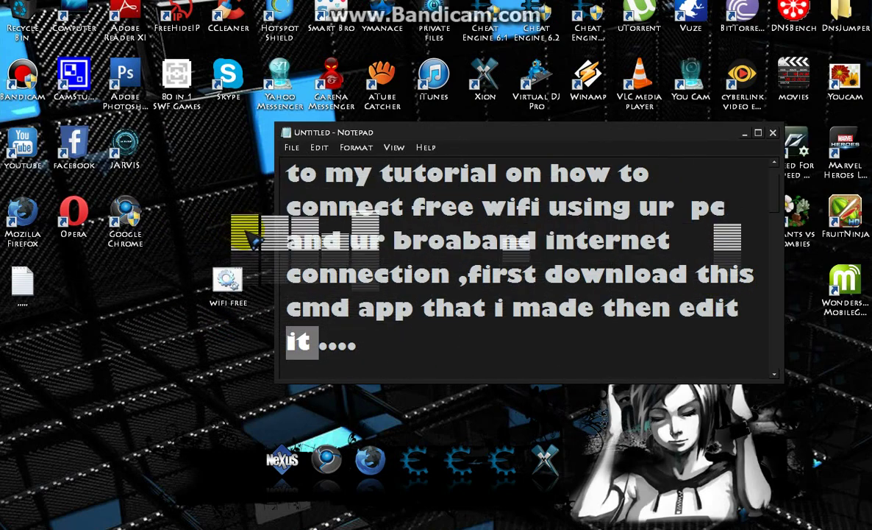
{"action": "left_click", "coordinate": [458, 145]}
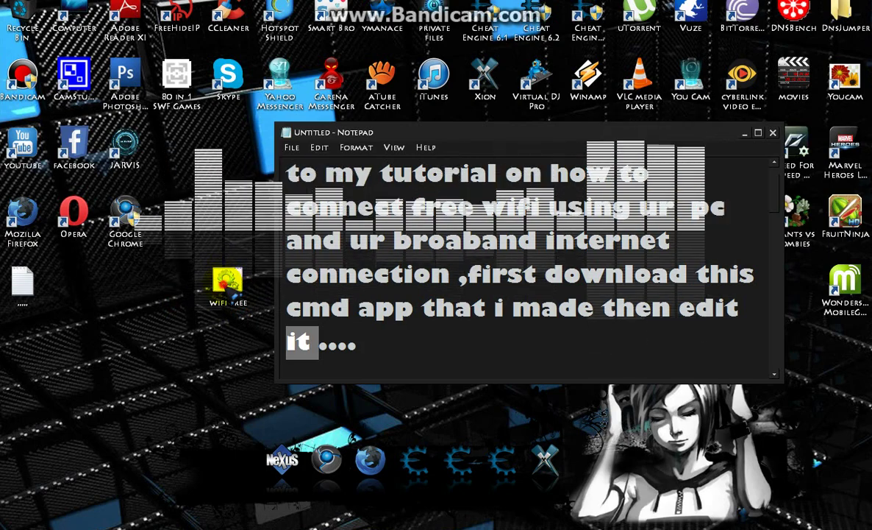
Step: Move the WIFI FREE icon lower on the desktop and highlight 'first download' and 'then edit'
{"action": "left_click_drag", "start_coordinate": [230, 283], "coordinate": [136, 372]}
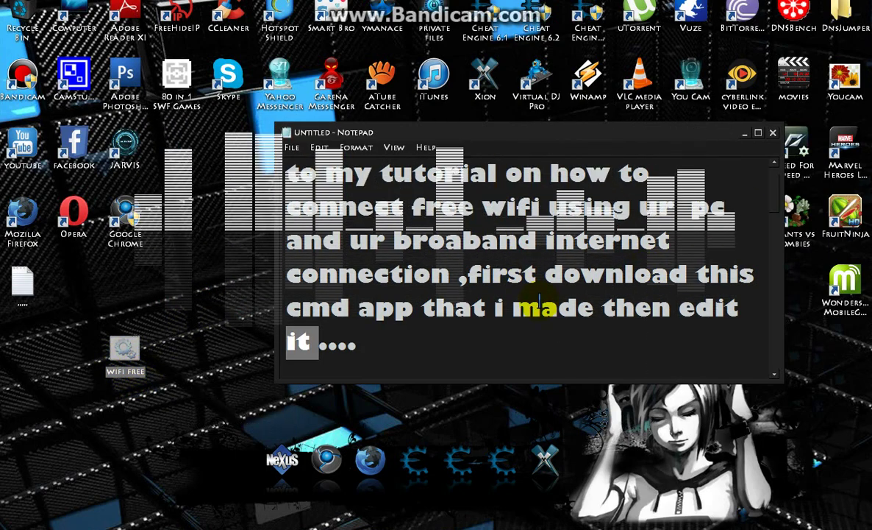
{"action": "left_click_drag", "start_coordinate": [469, 276], "coordinate": [652, 275]}
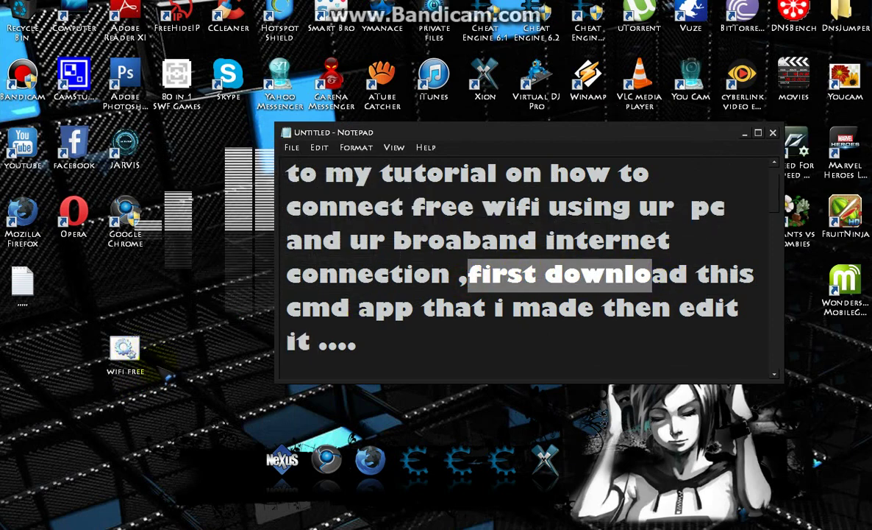
{"action": "left_click", "coordinate": [386, 322]}
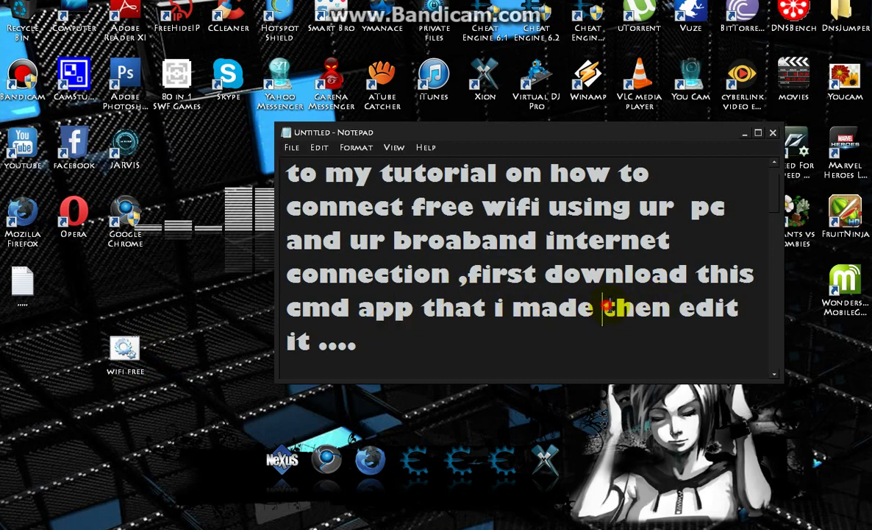
{"action": "left_click_drag", "start_coordinate": [603, 307], "coordinate": [738, 306]}
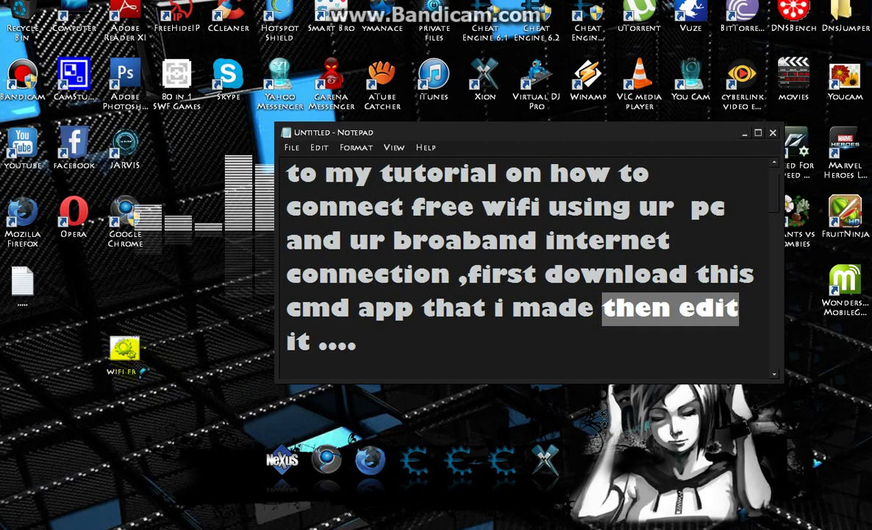
{"action": "right_click", "coordinate": [142, 371]}
Step: Add 'right click to edit' after 'it ....' in the tutorial note
{"action": "left_click", "coordinate": [416, 339]}
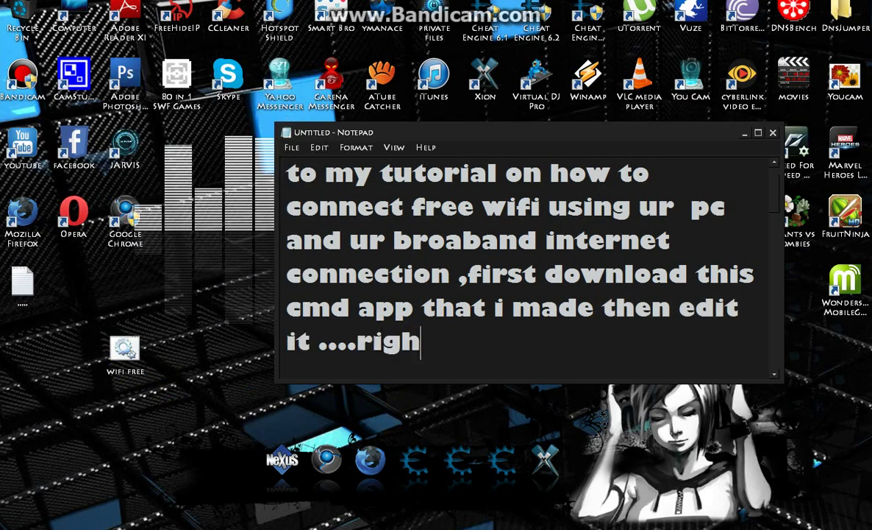
{"action": "type", "text": "right to "}
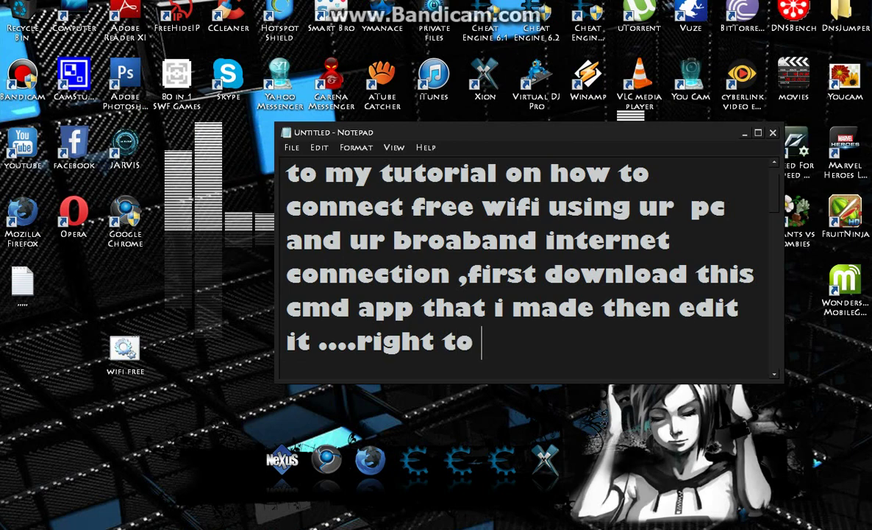
{"action": "type", "text": "e"}
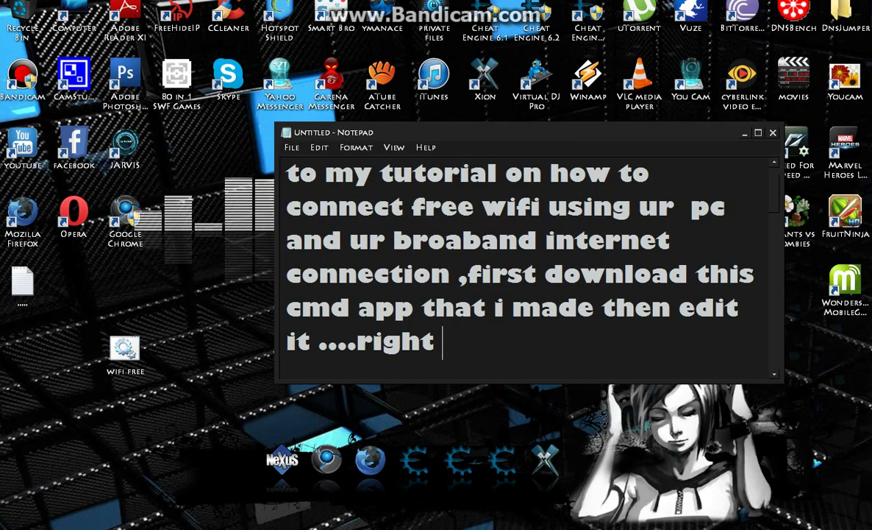
{"action": "scroll", "coordinate": [776, 193], "scroll_direction": "down", "scroll_amount": 1}
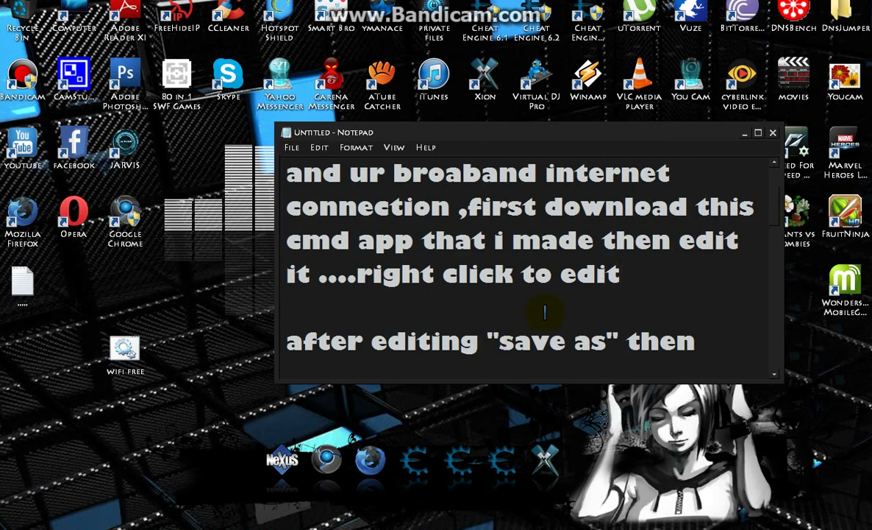
Step: Open the WIFI FREE file with Edit, moving its Notepad window up-left beside the tutorial note
{"action": "right_click", "coordinate": [123, 351]}
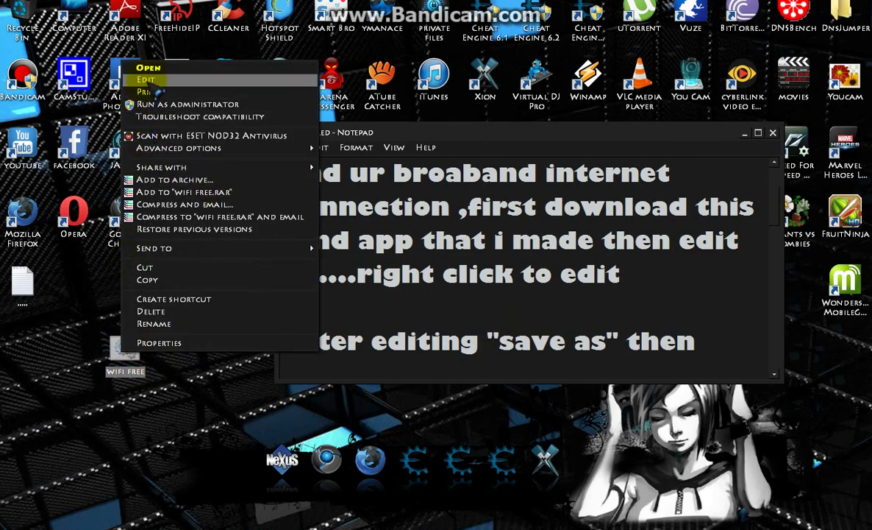
{"action": "left_click", "coordinate": [144, 80]}
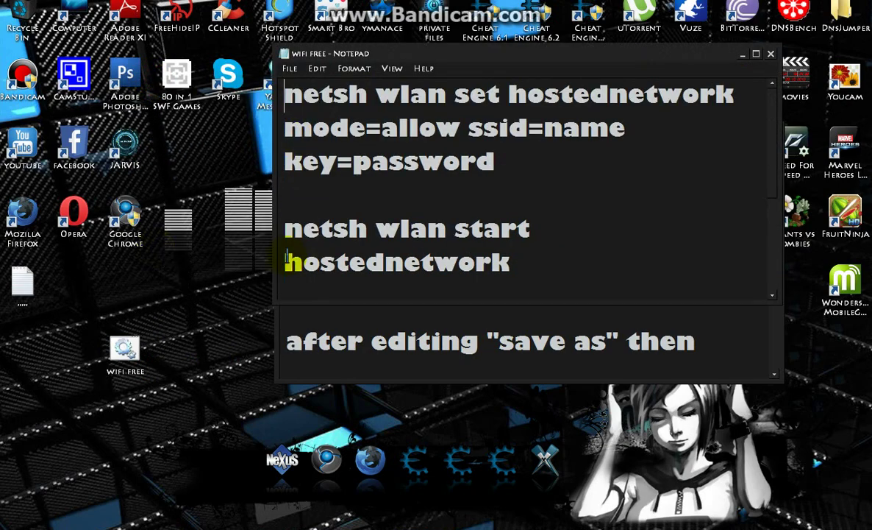
{"action": "left_click_drag", "start_coordinate": [677, 68], "coordinate": [600, 39]}
{"action": "left_click", "coordinate": [756, 287]}
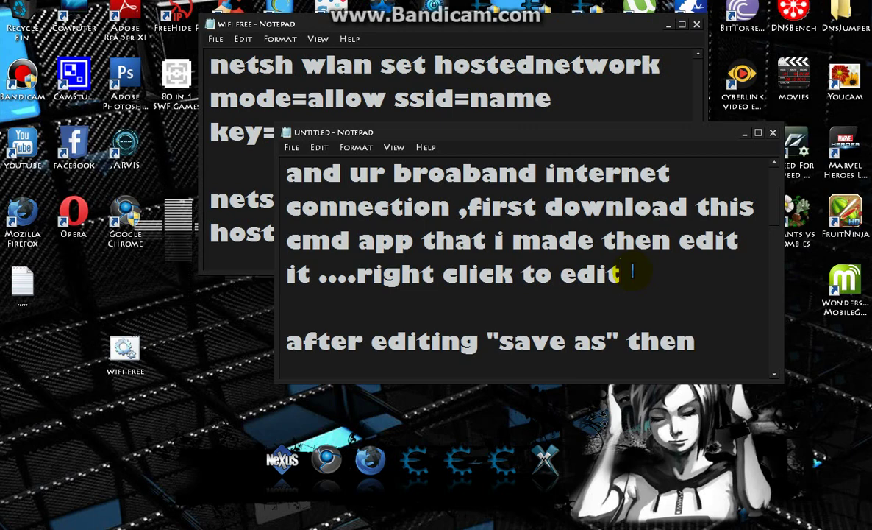
Step: Replace the placeholder after ssid= with the trial text 'name here'
{"action": "left_click", "coordinate": [562, 94]}
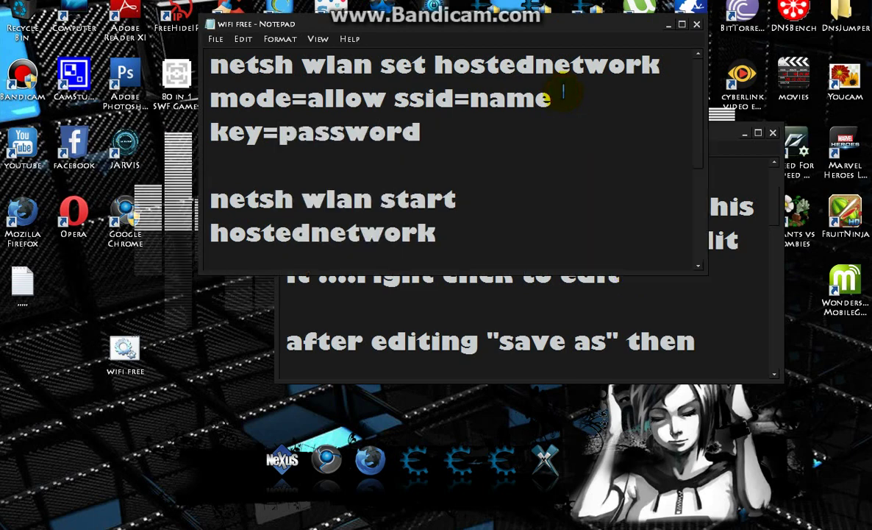
{"action": "key", "text": "BackSpace"}
{"action": "key", "text": "BackSpace"}
{"action": "key", "text": "BackSpace"}
{"action": "key", "text": "BackSpace"}
{"action": "key", "text": "BackSpace"}
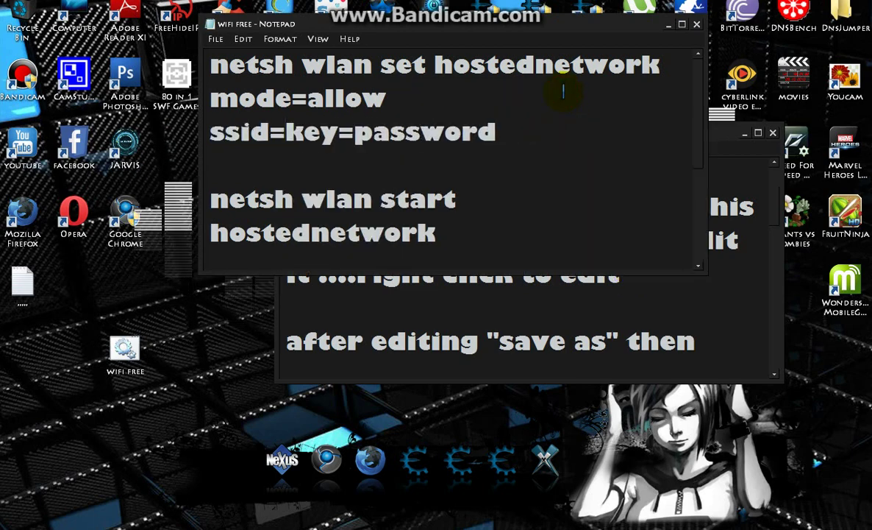
{"action": "type", "text": "put t"}
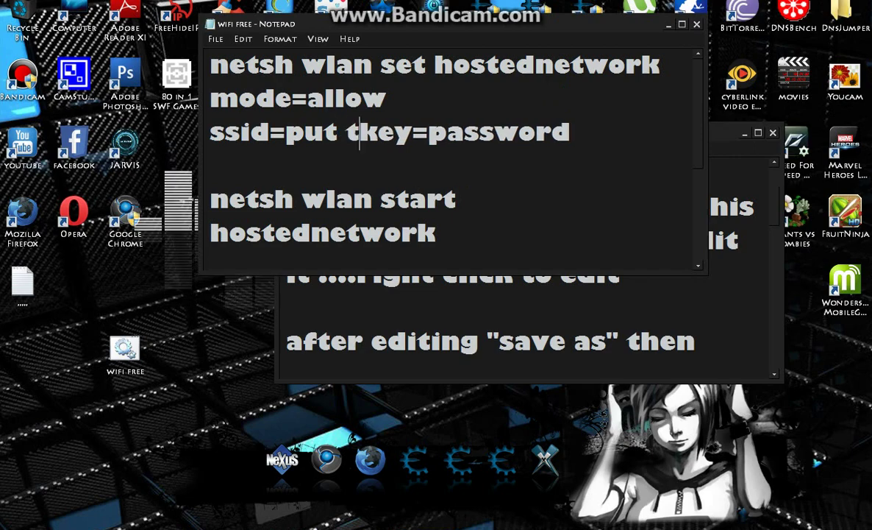
{"action": "type", "text": "he key=pa"}
{"action": "key", "text": "BackSpace"}
{"action": "type", "text": "e "}
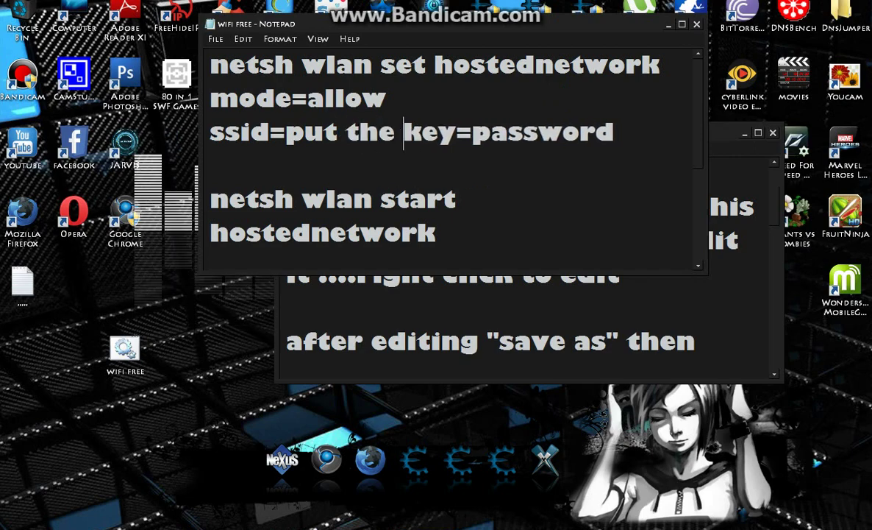
{"action": "type", "text": "namake"}
{"action": "key", "text": "BackSpace"}
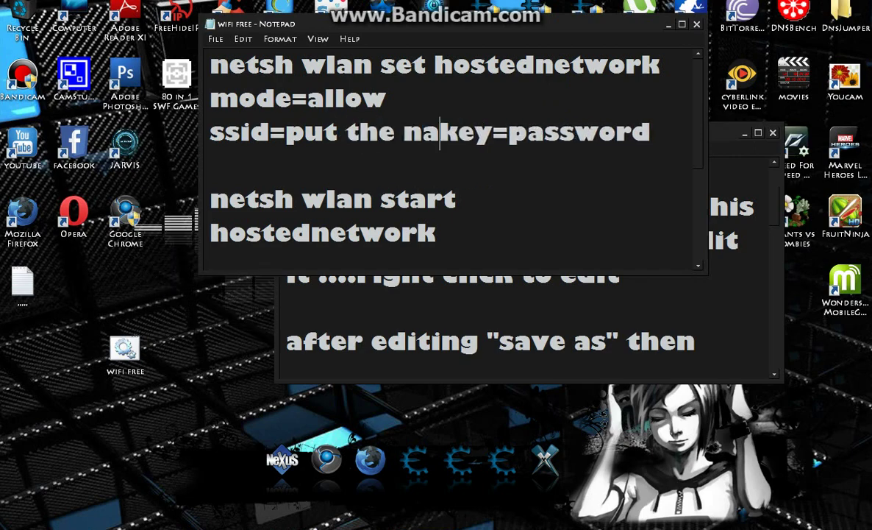
{"action": "type", "text": "ma j"}
{"action": "key", "text": "BackSpace"}
{"action": "key", "text": "BackSpace"}
{"action": "key", "text": "BackSpace"}
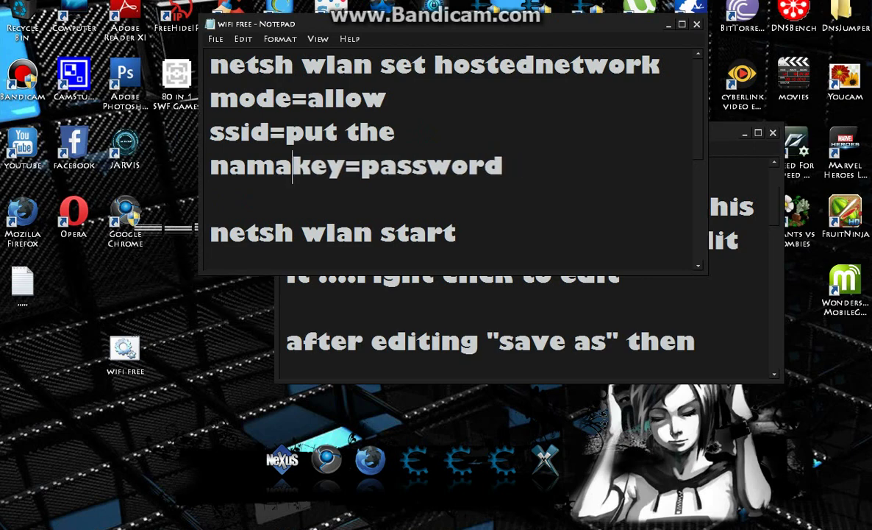
{"action": "type", "text": "e he"}
{"action": "key", "text": "BackSpace"}
{"action": "type", "text": "her"}
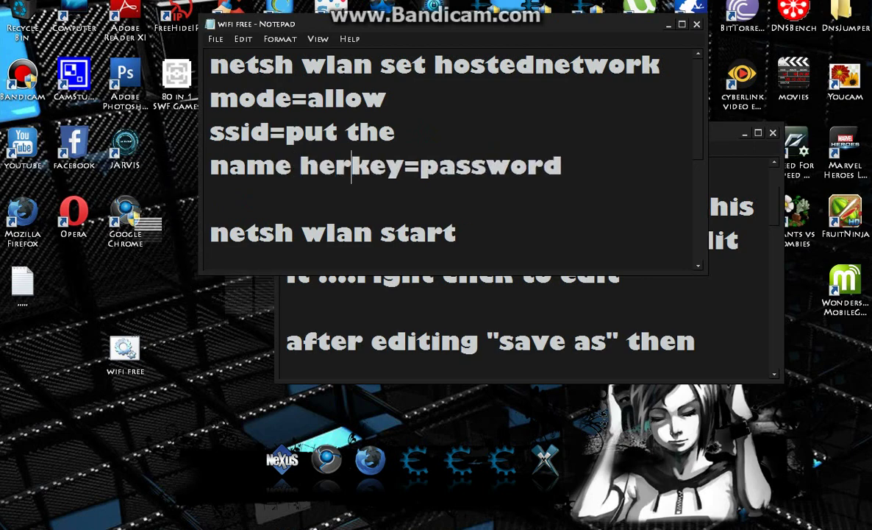
{"action": "type", "text": "e"}
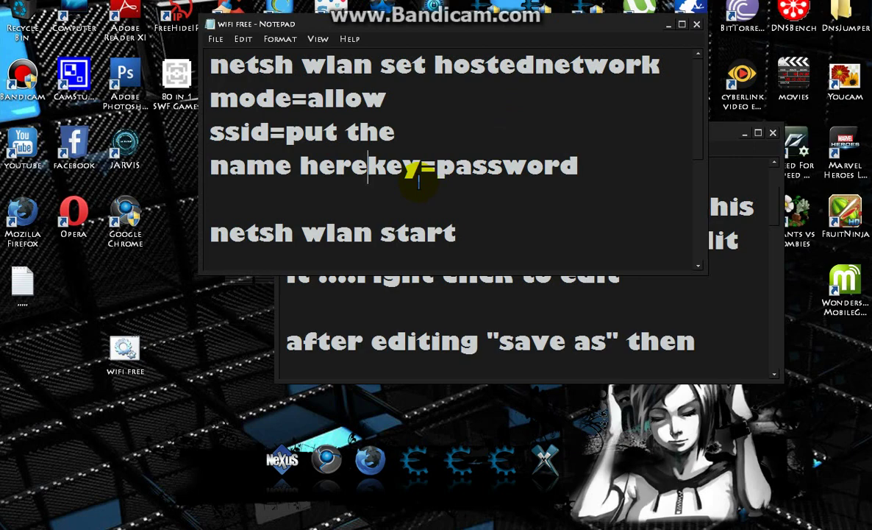
Step: Change the ssid value to *Ymanace* and select the placeholder word password
{"action": "key", "text": "BackSpace"}
{"action": "key", "text": "BackSpace"}
{"action": "key", "text": "BackSpace"}
{"action": "key", "text": "BackSpace"}
{"action": "key", "text": "BackSpace"}
{"action": "key", "text": "BackSpace"}
{"action": "key", "text": "BackSpace"}
{"action": "key", "text": "BackSpace"}
{"action": "key", "text": "BackSpace"}
{"action": "key", "text": "BackSpace"}
{"action": "key", "text": "BackSpace"}
{"action": "key", "text": "BackSpace"}
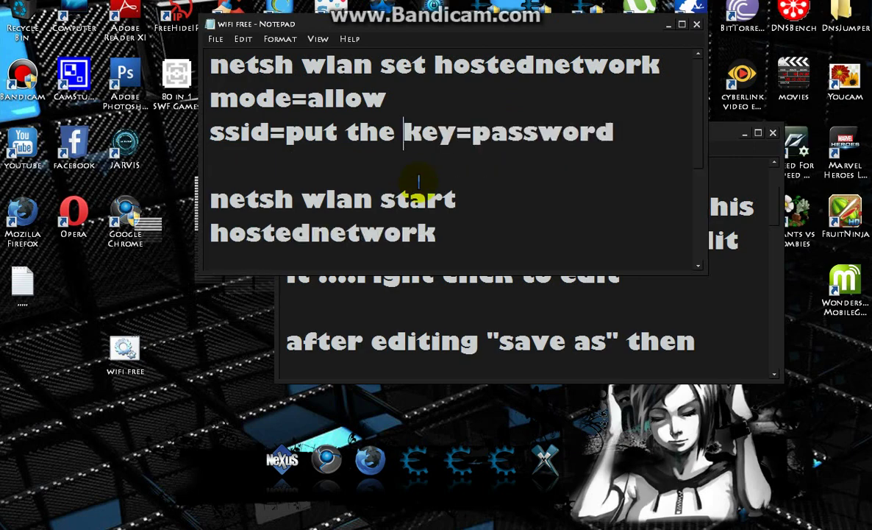
{"action": "key", "text": "BackSpace"}
{"action": "key", "text": "BackSpace"}
{"action": "key", "text": "BackSpace"}
{"action": "key", "text": "BackSpace"}
{"action": "key", "text": "BackSpace"}
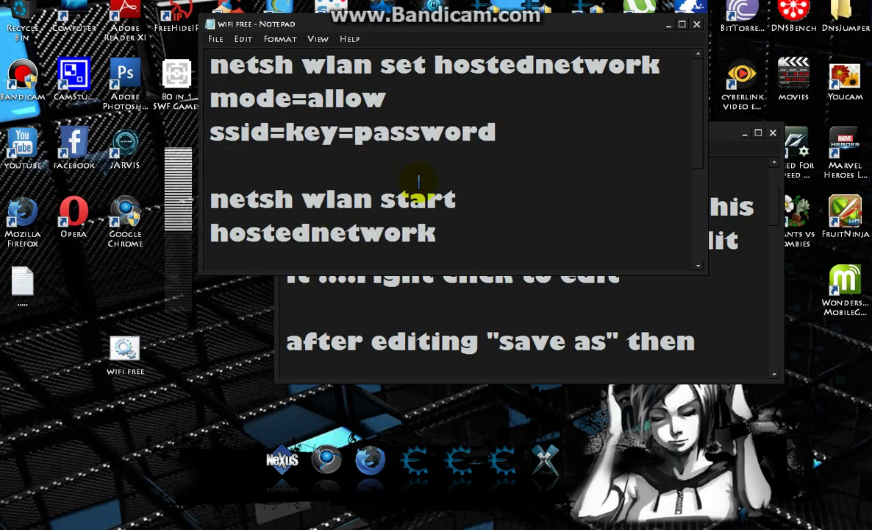
{"action": "type", "text": "*key"}
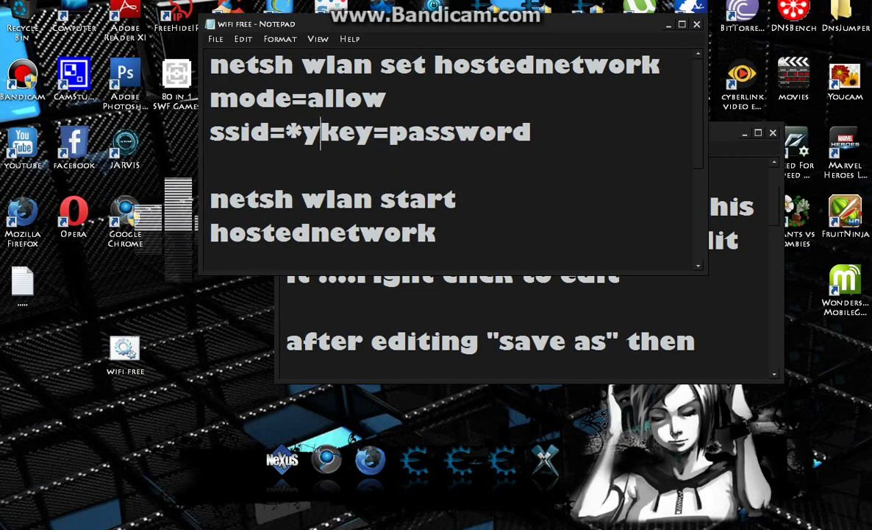
{"action": "key", "text": "BackSpace"}
{"action": "type", "text": "Ymanace"}
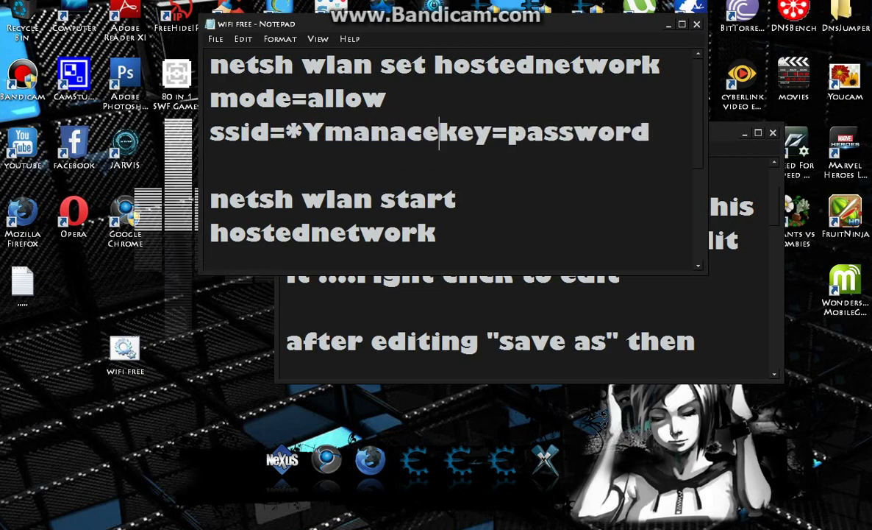
{"action": "type", "text": "*"}
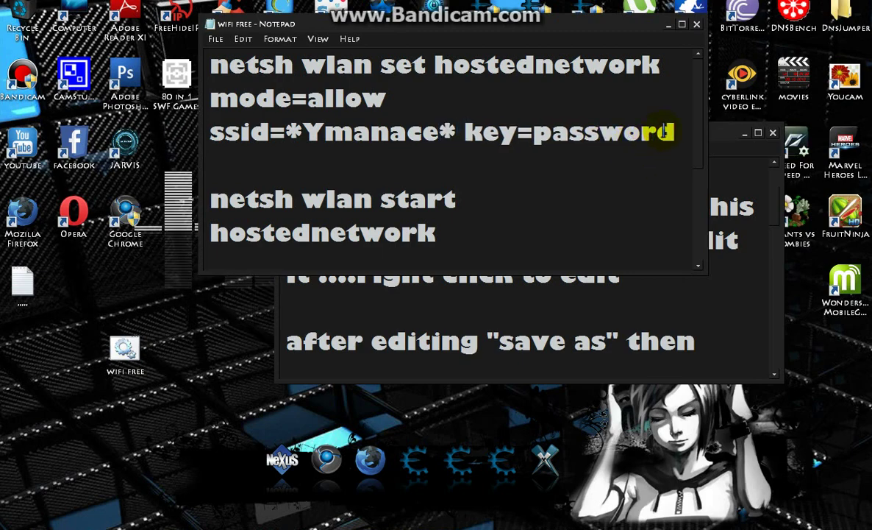
{"action": "left_click_drag", "start_coordinate": [675, 132], "coordinate": [537, 133]}
Step: Delete the placeholder password and join the key setting onto the ssid line
{"action": "key", "text": "BackSpace"}
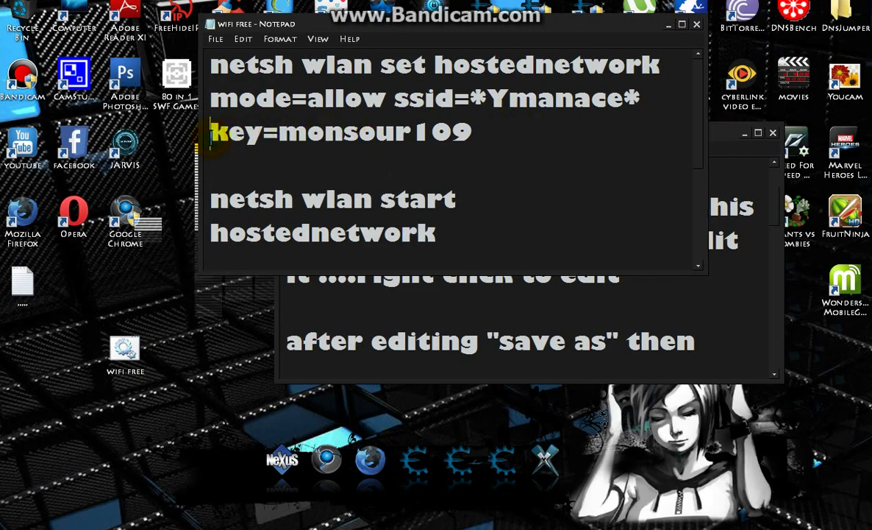
{"action": "key", "text": "BackSpace"}
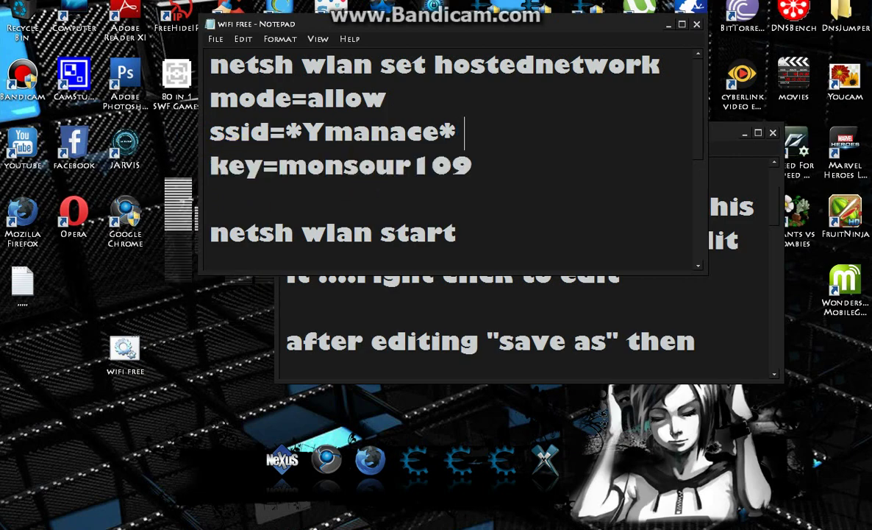
{"action": "left_click", "coordinate": [552, 175]}
{"action": "mouse_move", "coordinate": [703, 126]}
{"action": "left_mouse_down"}
{"action": "mouse_move", "coordinate": [699, 118]}
{"action": "mouse_move", "coordinate": [698, 175]}
{"action": "mouse_move", "coordinate": [697, 117]}
{"action": "mouse_move", "coordinate": [695, 208]}
{"action": "mouse_move", "coordinate": [696, 126]}
{"action": "left_mouse_up"}
Step: Bring the untitled instructions note forward and highlight its 'save as' step
{"action": "left_click", "coordinate": [732, 304]}
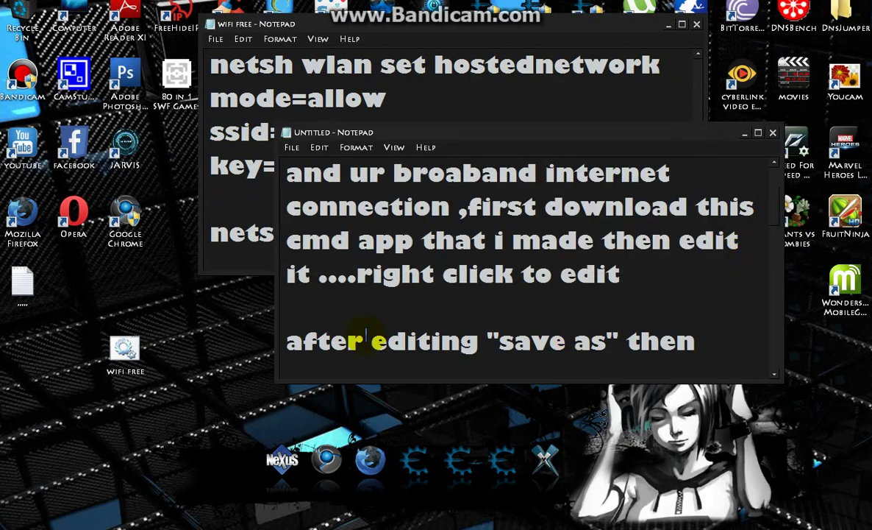
{"action": "left_click_drag", "start_coordinate": [288, 340], "coordinate": [543, 207]}
{"action": "left_click", "coordinate": [775, 277]}
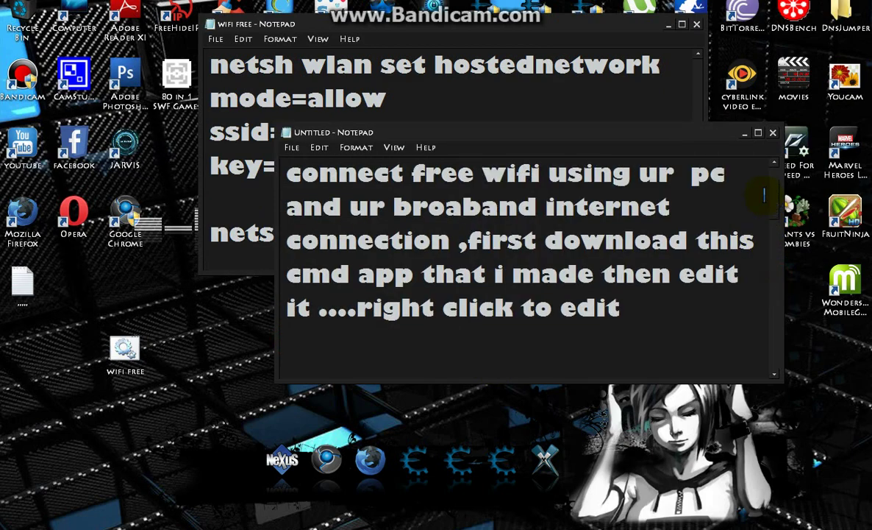
{"action": "scroll", "coordinate": [724, 176], "scroll_direction": "up", "scroll_amount": 1}
{"action": "scroll", "coordinate": [726, 181], "scroll_direction": "down", "scroll_amount": 2}
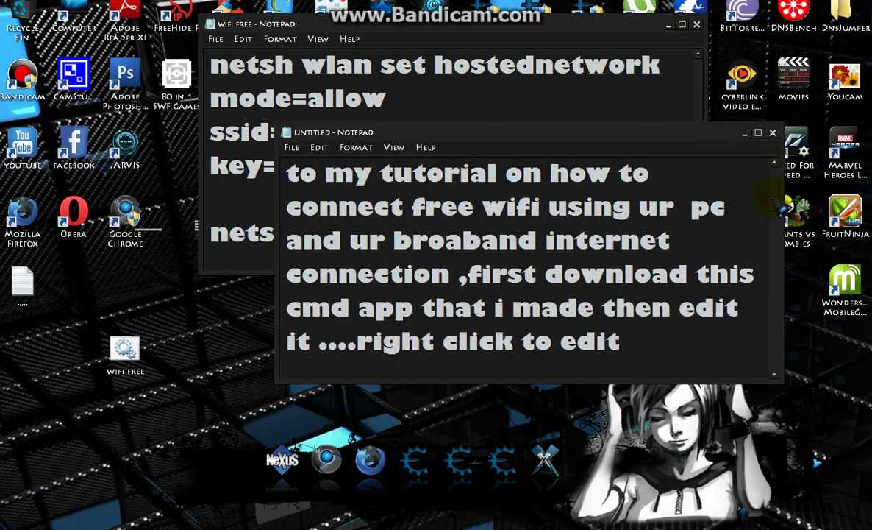
{"action": "left_click", "coordinate": [660, 273]}
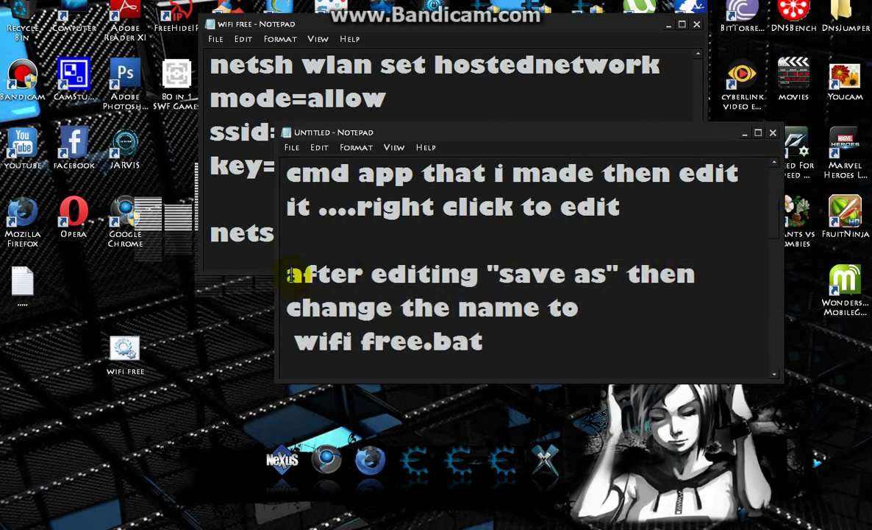
{"action": "left_click_drag", "start_coordinate": [288, 274], "coordinate": [606, 274]}
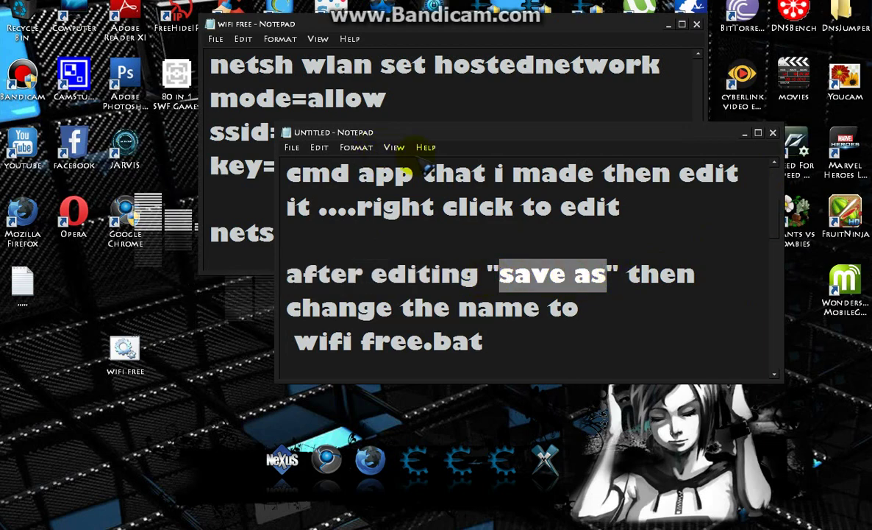
Step: Start Save As for the WIFI FREE script from its File menu
{"action": "left_click", "coordinate": [225, 261]}
{"action": "left_click", "coordinate": [244, 39]}
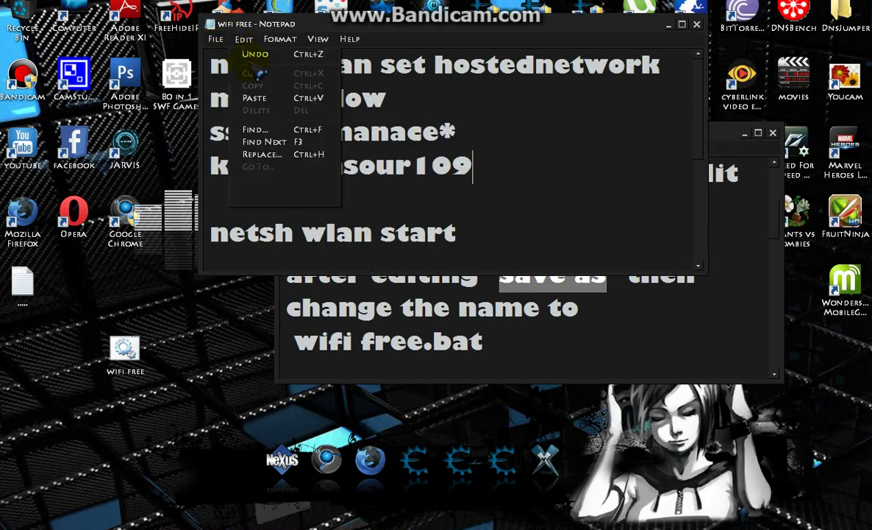
{"action": "left_click", "coordinate": [216, 39]}
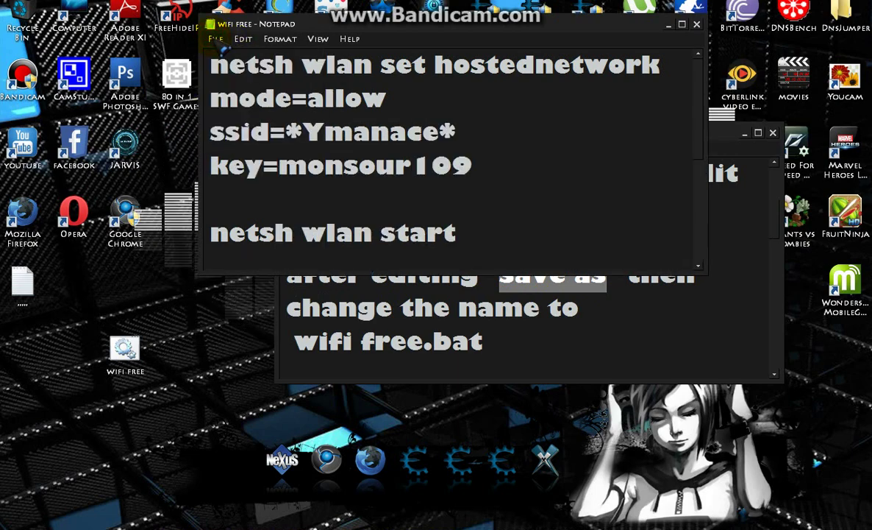
{"action": "left_click", "coordinate": [216, 39]}
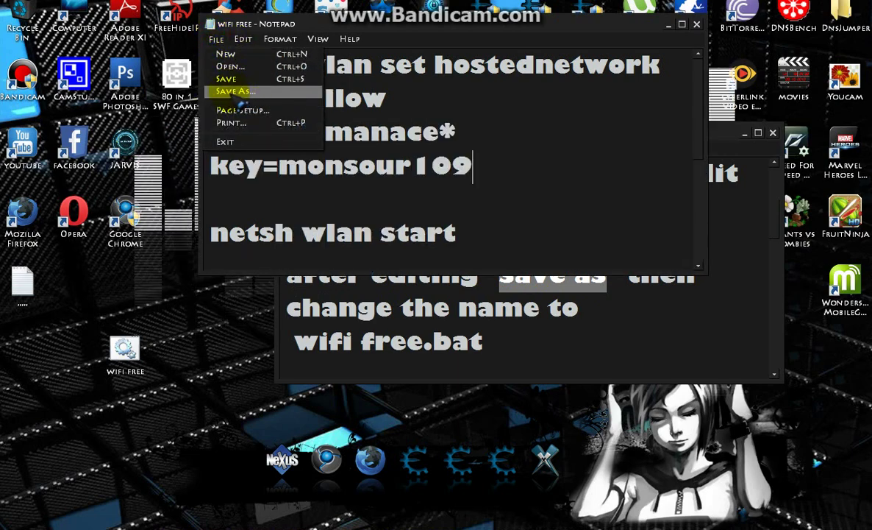
{"action": "left_click", "coordinate": [236, 91]}
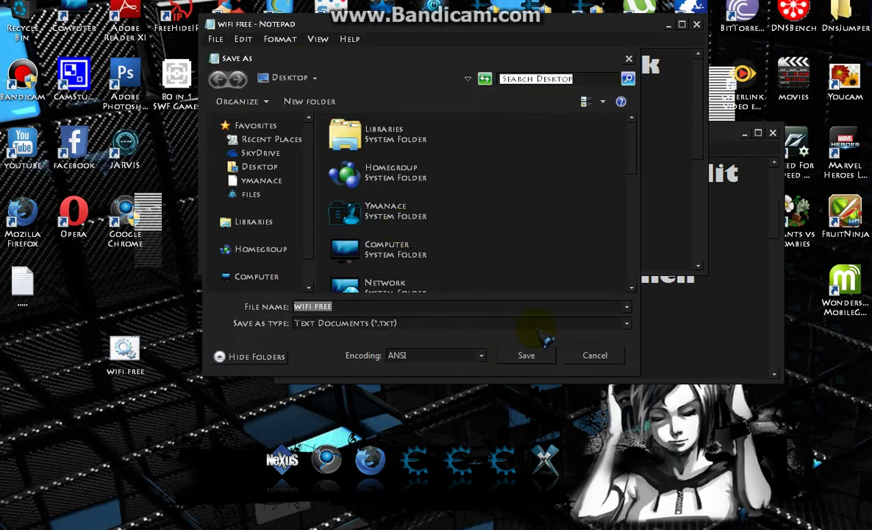
{"action": "left_click", "coordinate": [680, 340]}
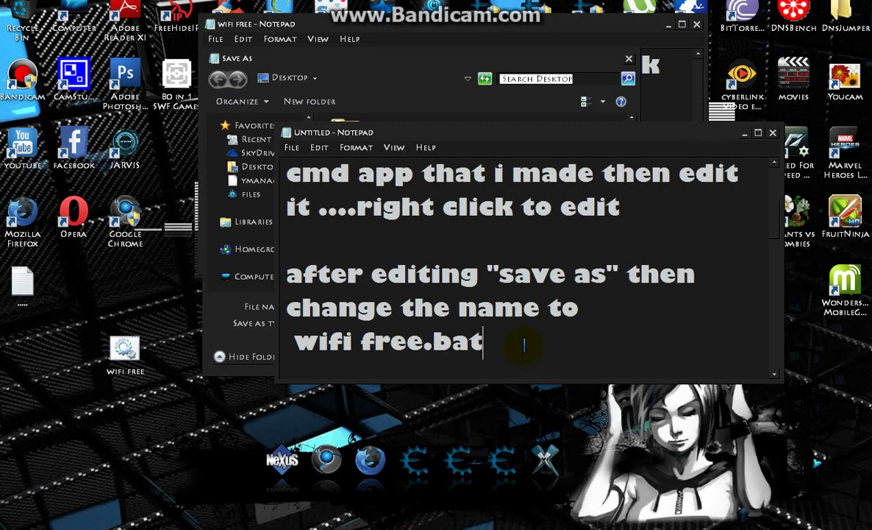
{"action": "left_click_drag", "start_coordinate": [660, 144], "coordinate": [687, 160]}
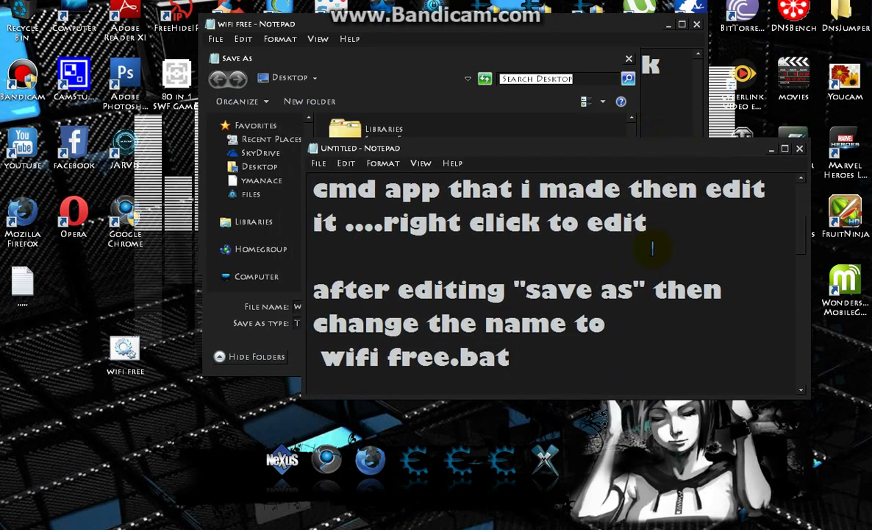
{"action": "left_click_drag", "start_coordinate": [651, 289], "coordinate": [730, 290]}
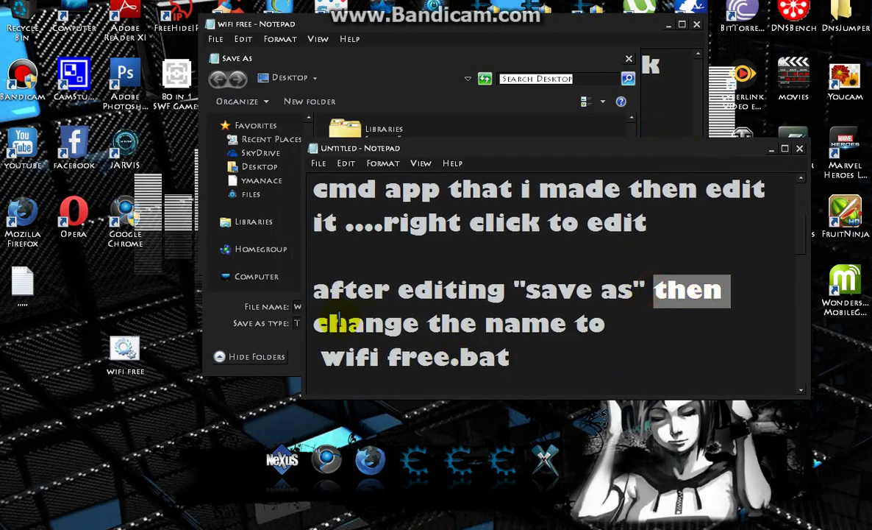
{"action": "left_click_drag", "start_coordinate": [315, 324], "coordinate": [608, 327]}
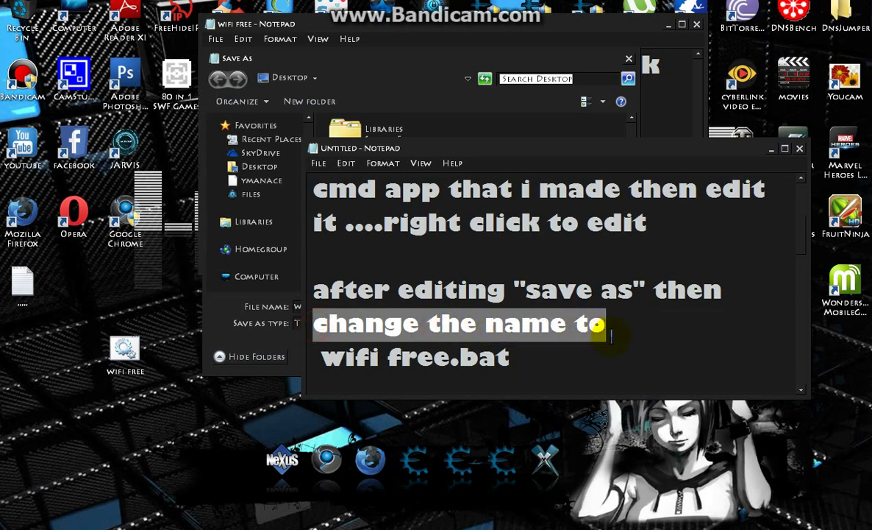
{"action": "left_click_drag", "start_coordinate": [324, 359], "coordinate": [520, 353]}
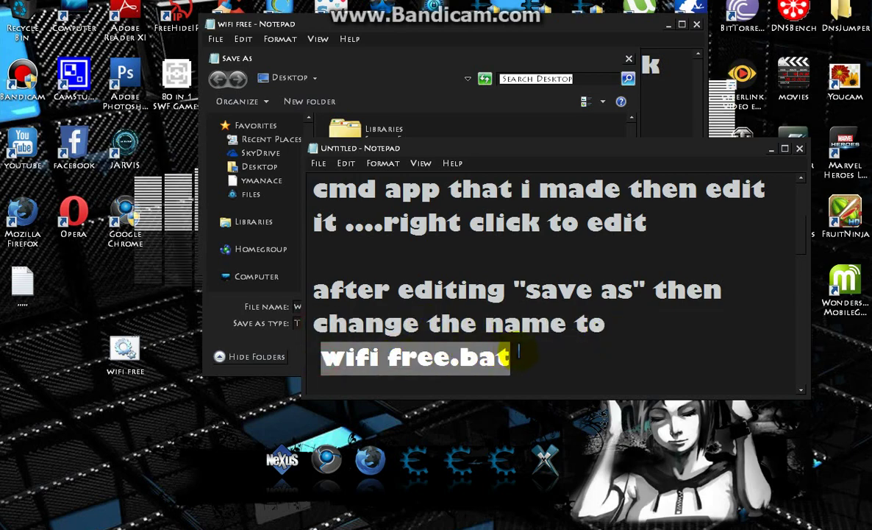
{"action": "left_click", "coordinate": [422, 42]}
Step: Save the script as 'Wifi free.bat' on the Desktop, confirming replacement of the existing file
{"action": "type", "text": "Wi"}
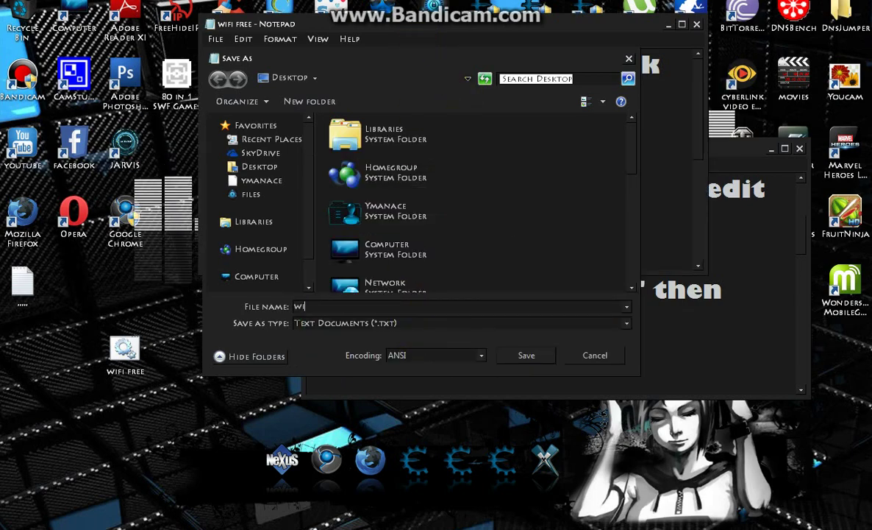
{"action": "type", "text": "fi"}
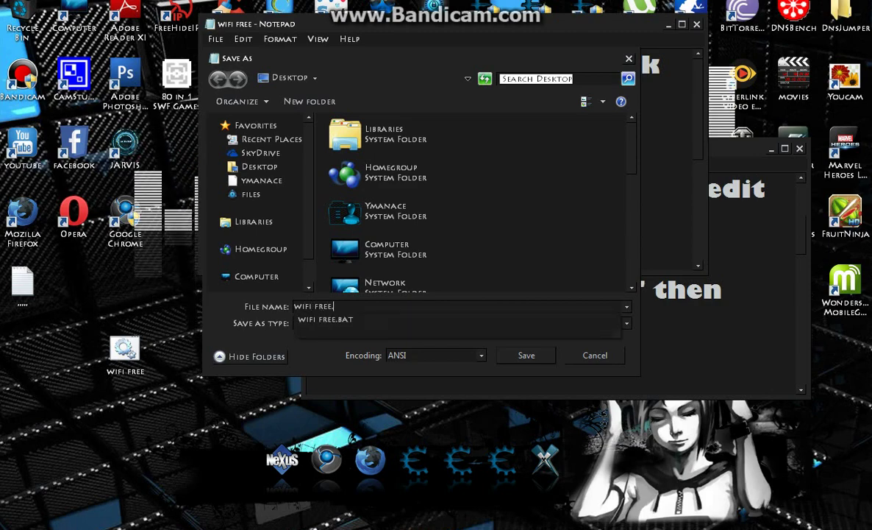
{"action": "type", "text": " free.bta"}
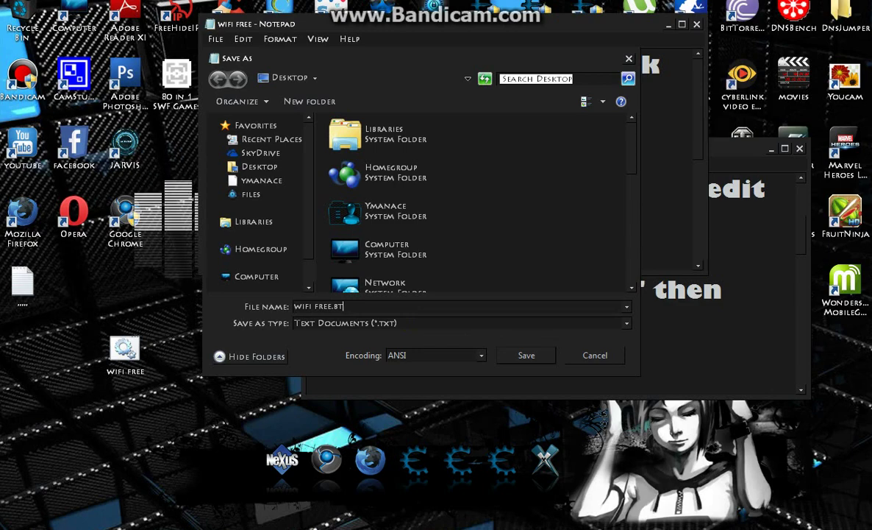
{"action": "key", "text": "BackSpace"}
{"action": "type", "text": "at"}
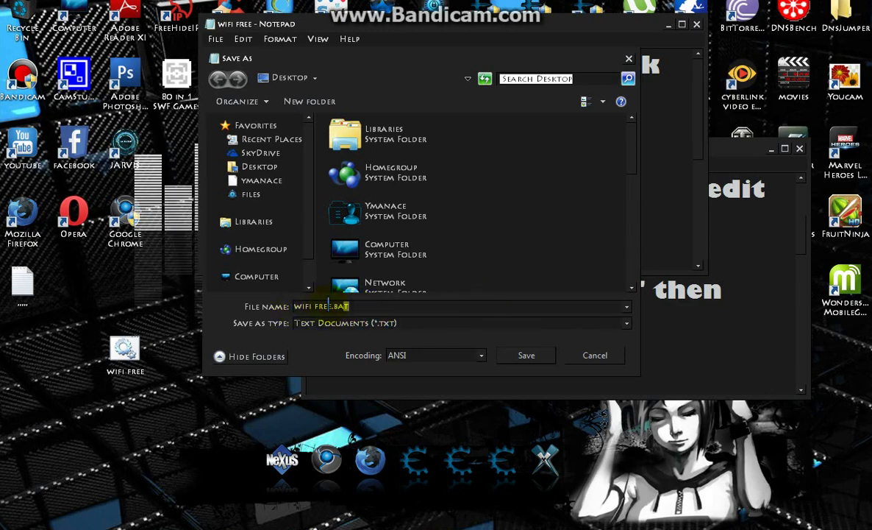
{"action": "left_click", "coordinate": [528, 355]}
{"action": "left_click", "coordinate": [473, 270]}
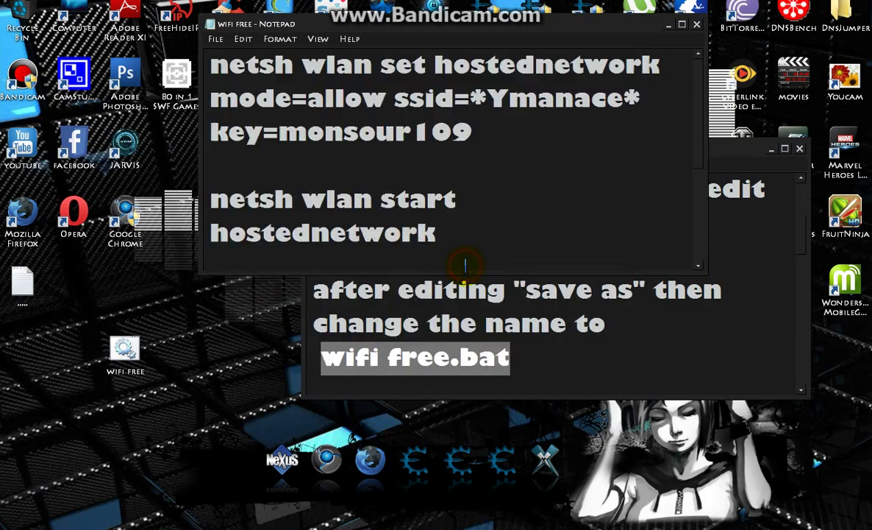
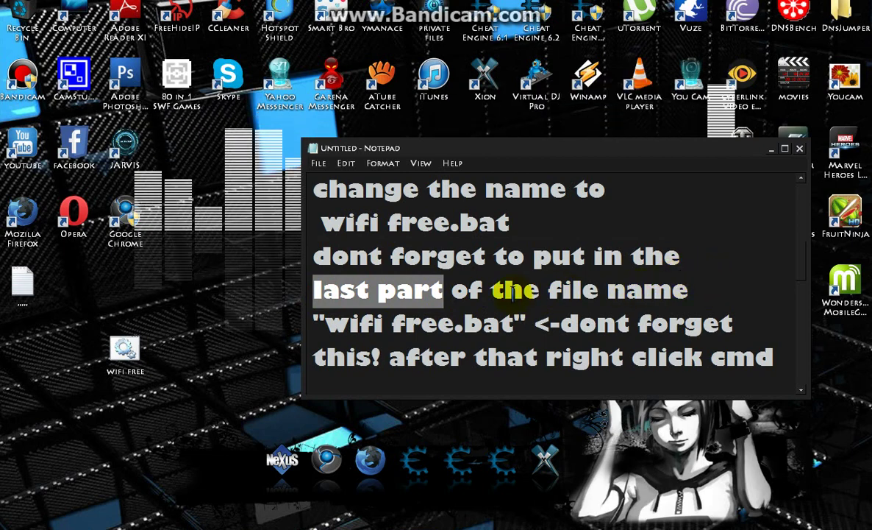
Step: Highlight the Notepad lines about naming the file 'wifi free.bat' and running it as administrator
{"action": "left_click_drag", "start_coordinate": [451, 289], "coordinate": [689, 289]}
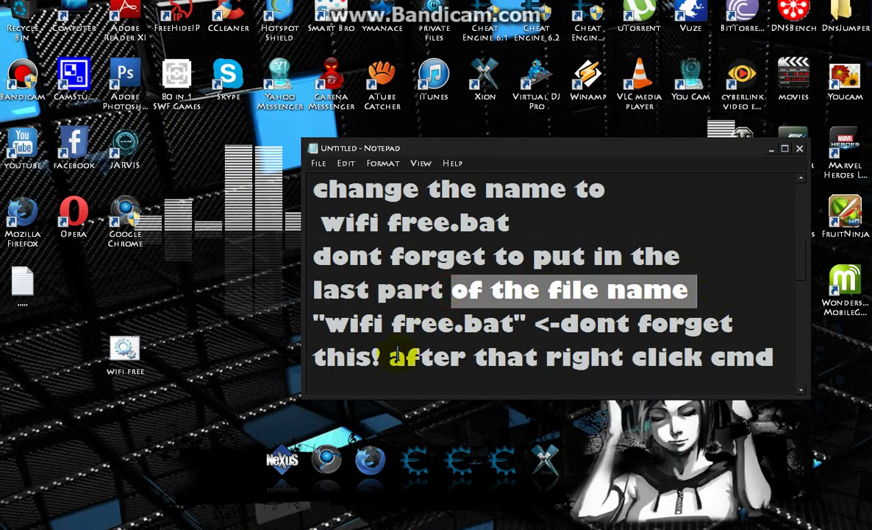
{"action": "left_click_drag", "start_coordinate": [324, 323], "coordinate": [552, 360]}
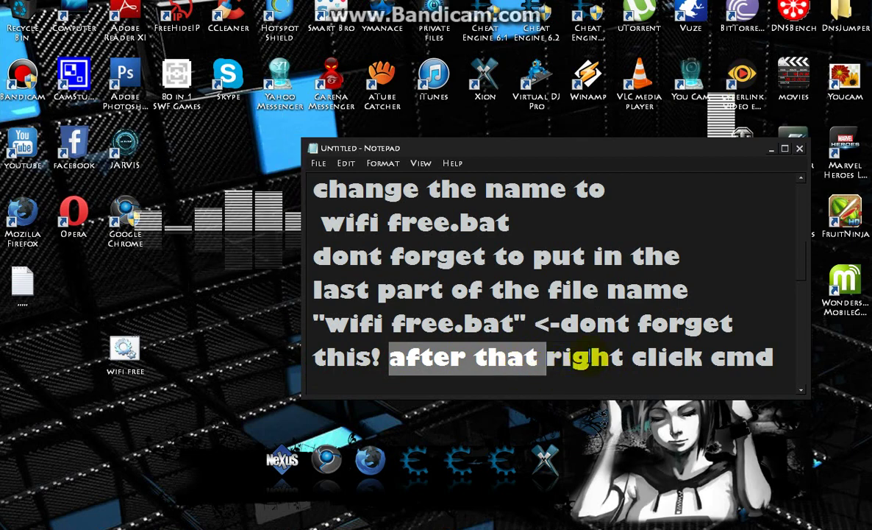
{"action": "left_click", "coordinate": [802, 270]}
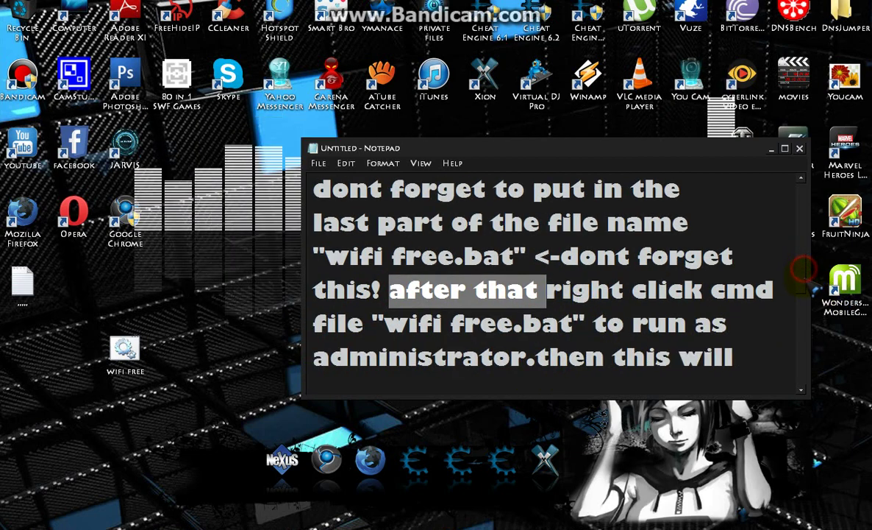
{"action": "left_click", "coordinate": [548, 293]}
{"action": "left_click_drag", "start_coordinate": [398, 293], "coordinate": [786, 286]}
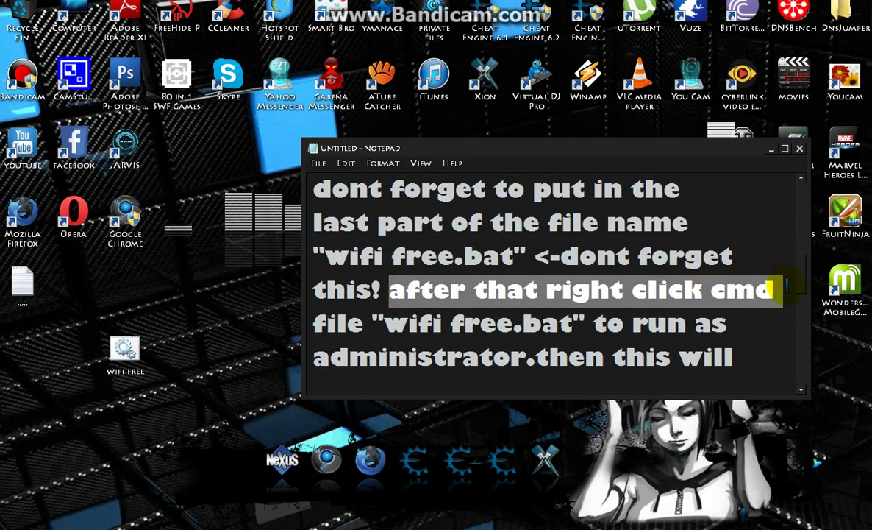
{"action": "left_click_drag", "start_coordinate": [313, 324], "coordinate": [717, 324]}
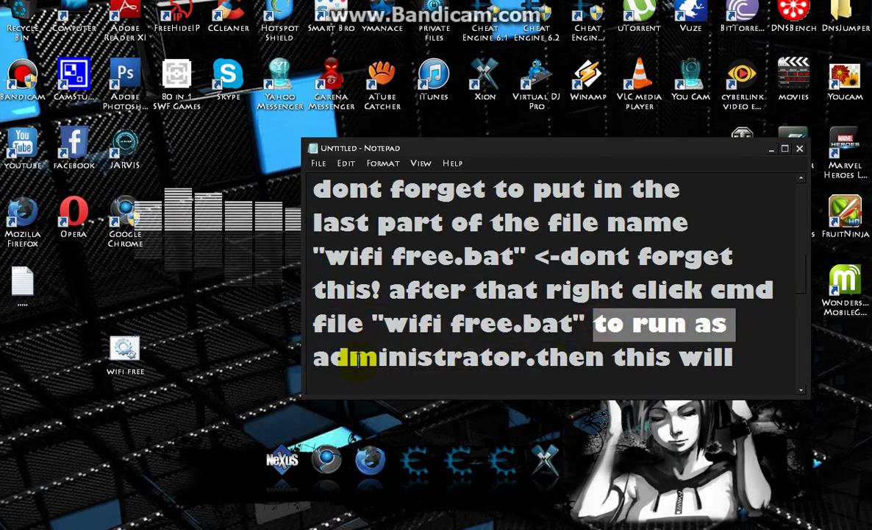
{"action": "left_click_drag", "start_coordinate": [320, 356], "coordinate": [681, 356]}
{"action": "left_click", "coordinate": [695, 356]}
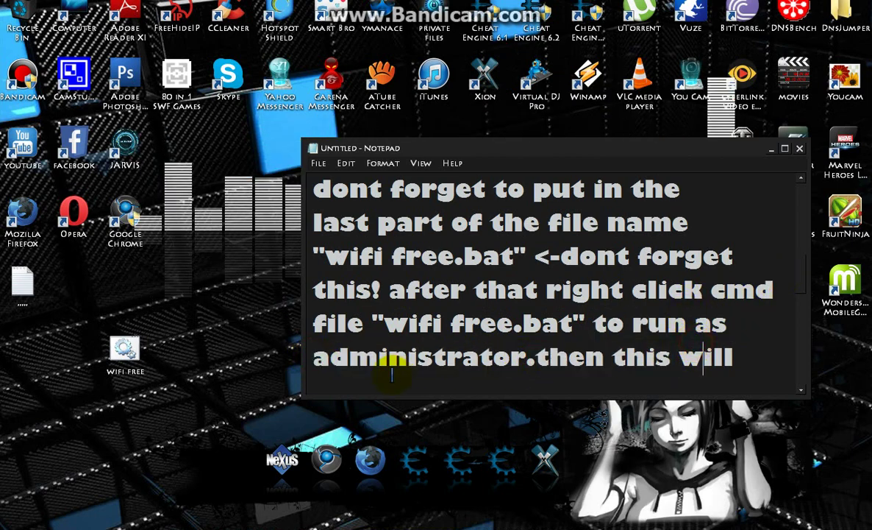
Step: Run the WIFI FREE script as administrator to start the hosted network
{"action": "right_click", "coordinate": [124, 353]}
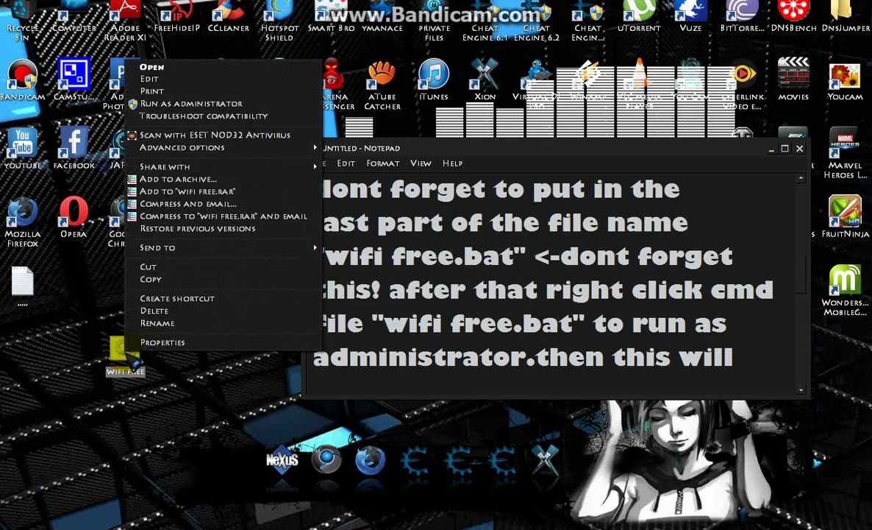
{"action": "left_click", "coordinate": [183, 105]}
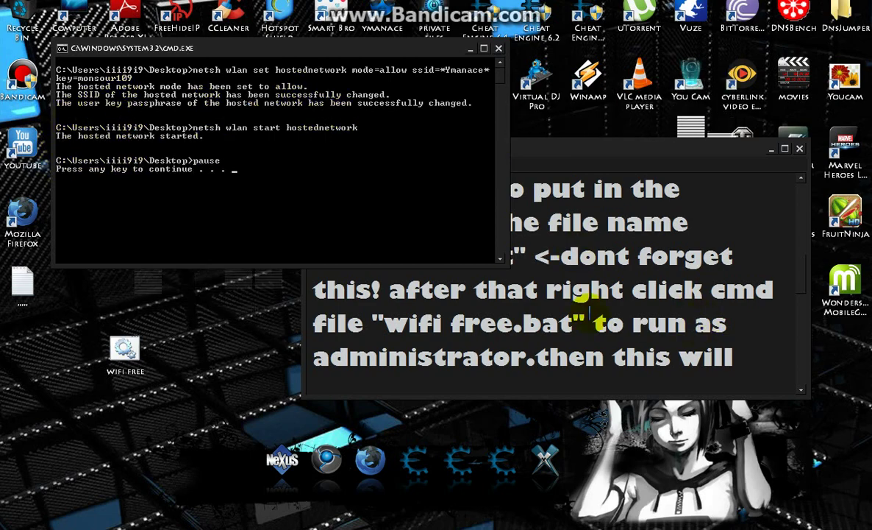
{"action": "left_click", "coordinate": [589, 312]}
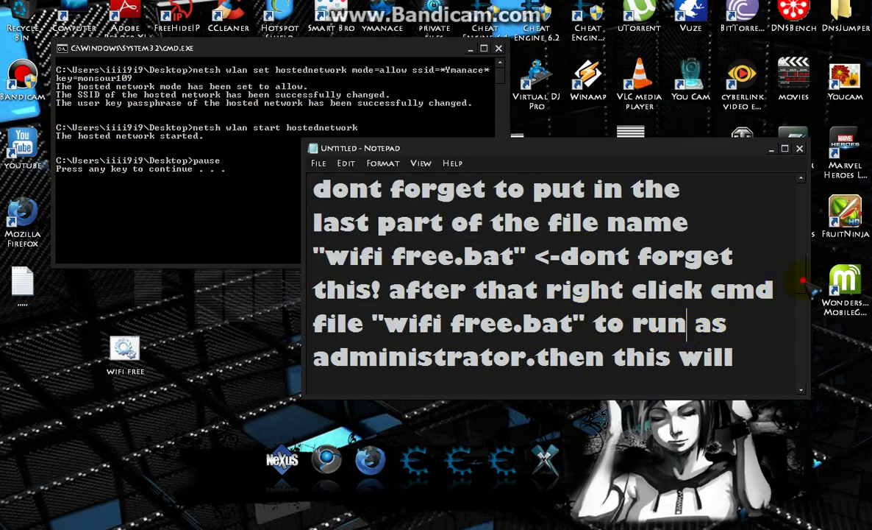
{"action": "scroll", "coordinate": [736, 294], "scroll_direction": "down", "scroll_amount": 1}
Step: Highlight the 'hit enter button' instruction, then dismiss the paused command window
{"action": "left_click_drag", "start_coordinate": [540, 323], "coordinate": [736, 356]}
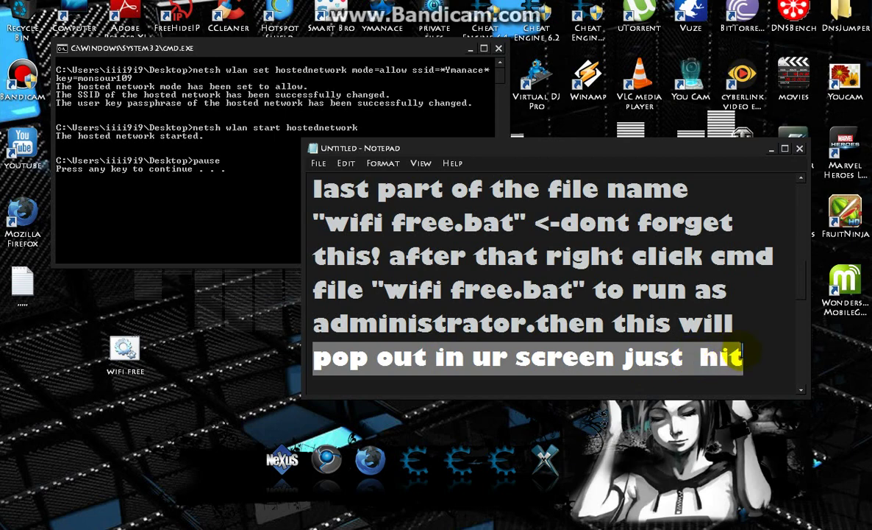
{"action": "left_click", "coordinate": [800, 287]}
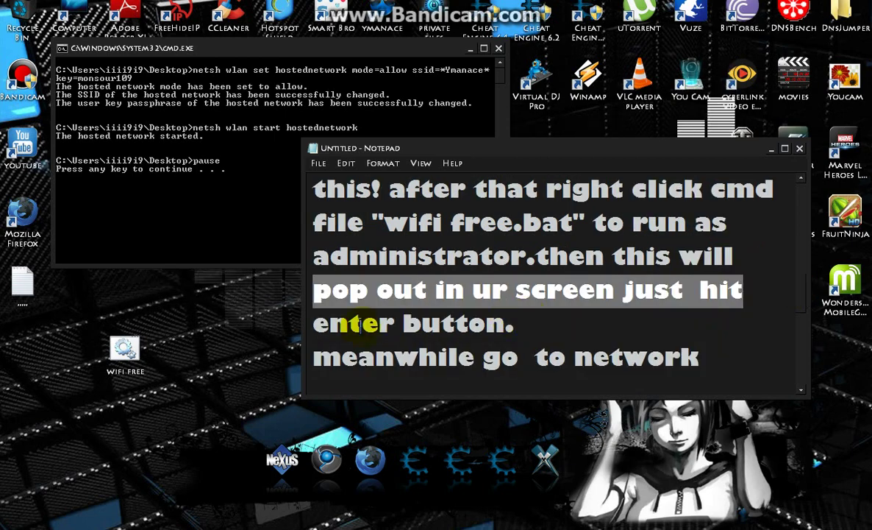
{"action": "left_click_drag", "start_coordinate": [316, 324], "coordinate": [515, 324]}
{"action": "left_click", "coordinate": [264, 208]}
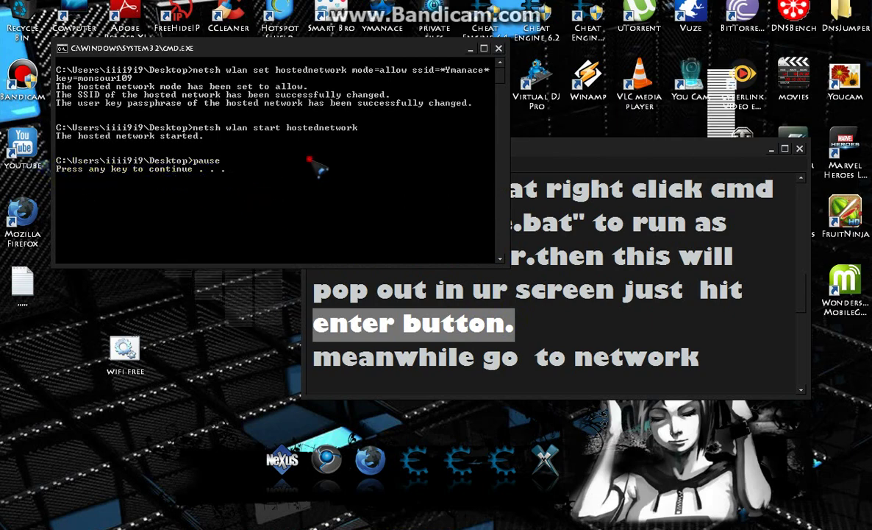
{"action": "key", "text": "Return"}
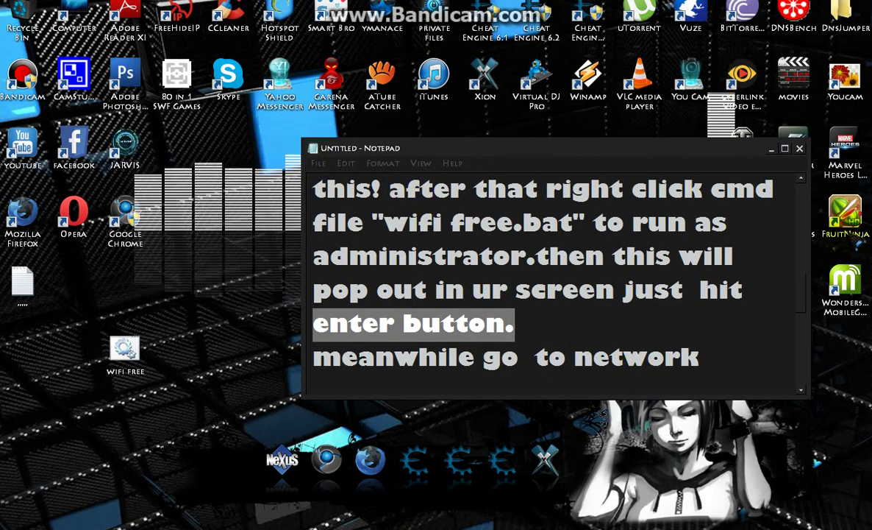
Step: Highlight 'network sharing center' and 'then click' in the Notepad instructions
{"action": "scroll", "coordinate": [795, 302], "scroll_direction": "down", "scroll_amount": 1}
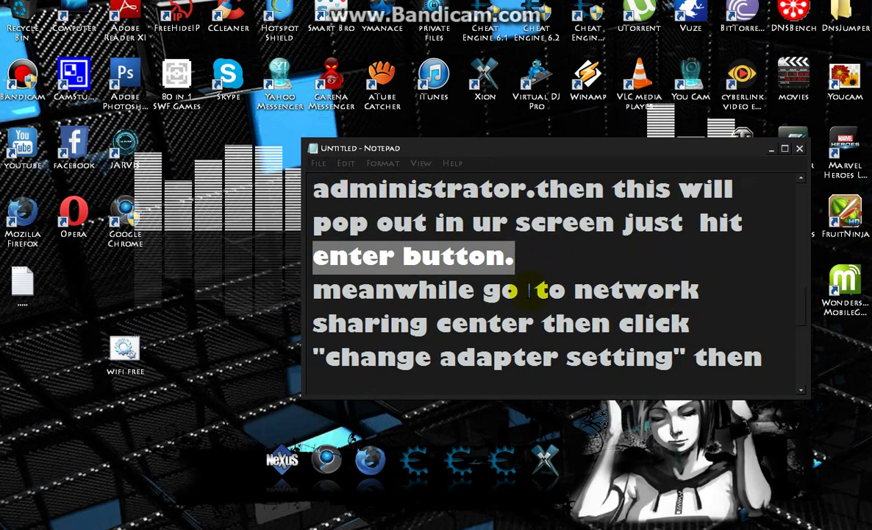
{"action": "left_click_drag", "start_coordinate": [316, 289], "coordinate": [699, 290]}
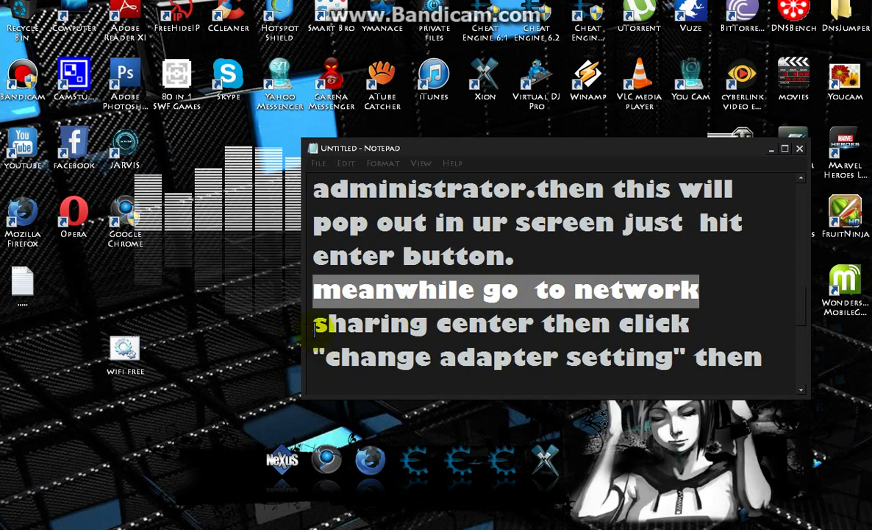
{"action": "left_click_drag", "start_coordinate": [316, 324], "coordinate": [545, 323]}
{"action": "left_click", "coordinate": [551, 323]}
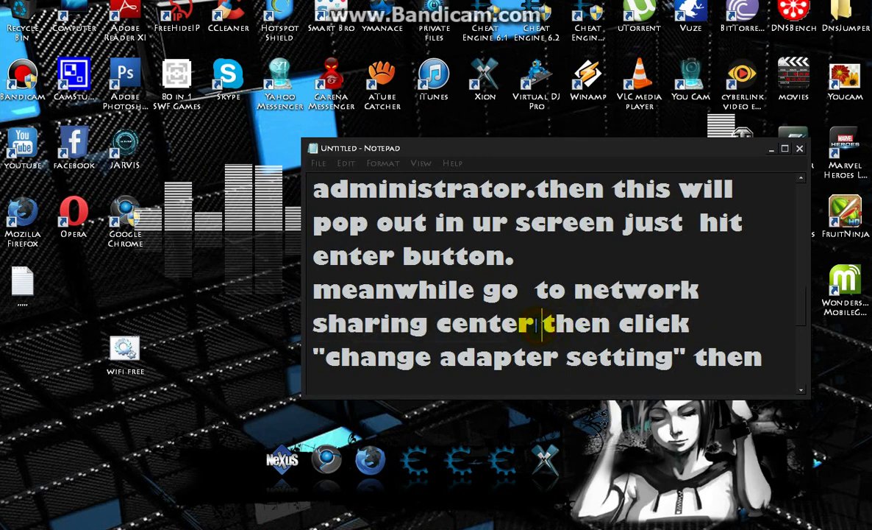
{"action": "left_click_drag", "start_coordinate": [574, 290], "coordinate": [699, 289]}
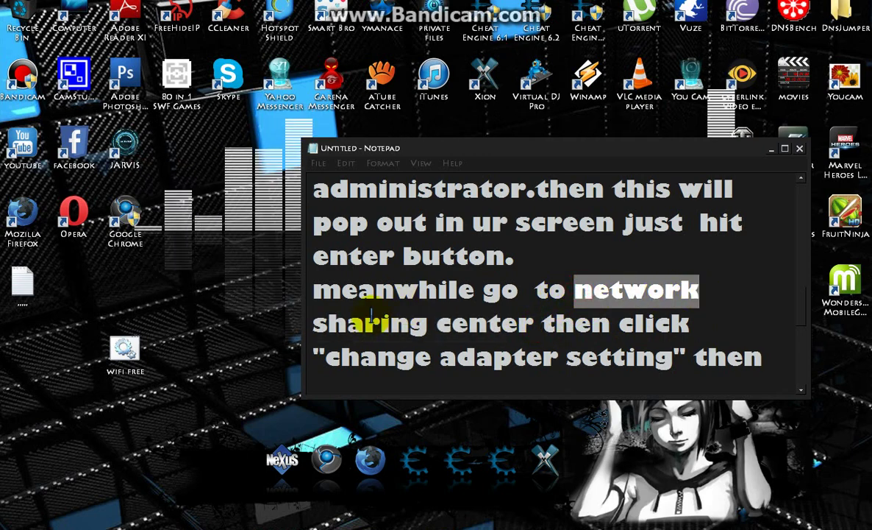
{"action": "left_click_drag", "start_coordinate": [314, 322], "coordinate": [532, 322]}
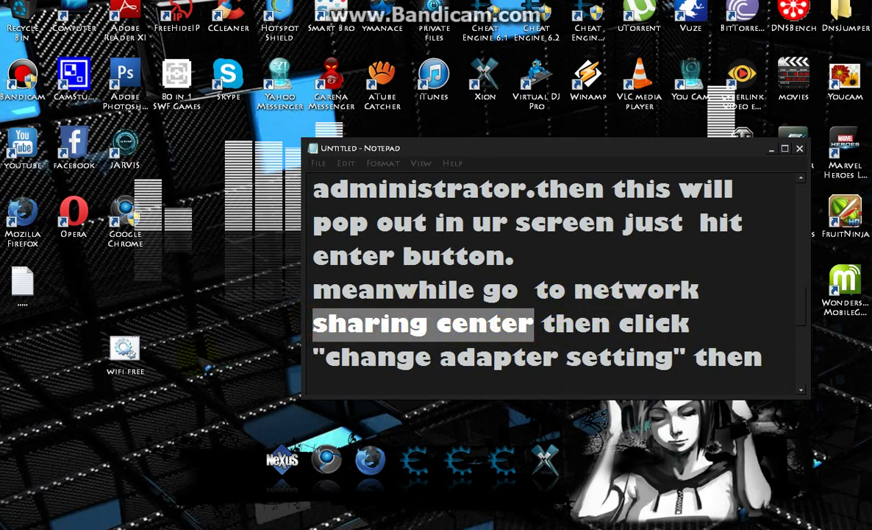
Step: Open the Network and Sharing Center from the network tray icon
{"action": "mouse_move", "coordinate": [3, 295]}
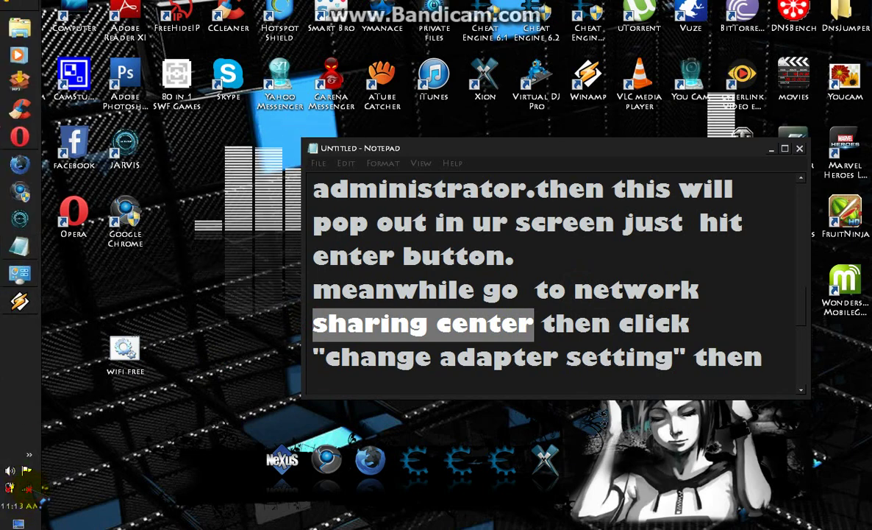
{"action": "left_click", "coordinate": [28, 487]}
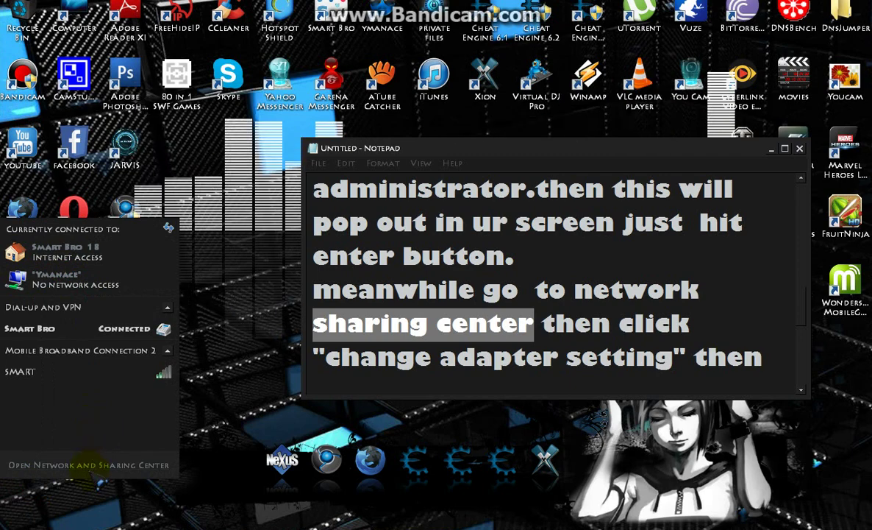
{"action": "left_click", "coordinate": [85, 465]}
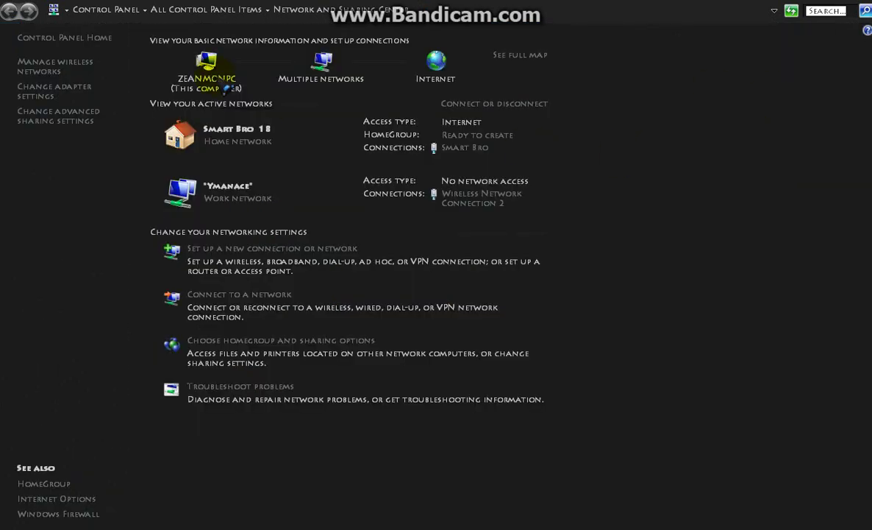
Step: Highlight 'change adapter setting' in Notepad and open the adapter connections list
{"action": "mouse_move", "coordinate": [11, 167]}
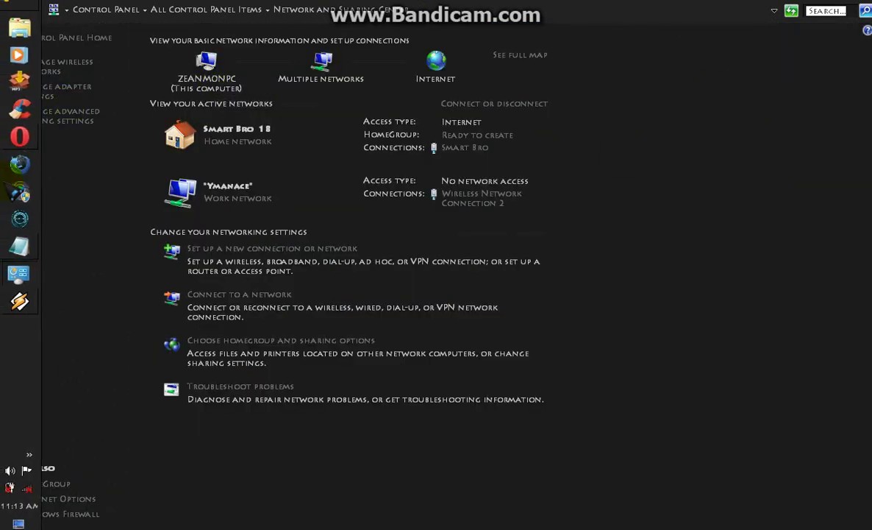
{"action": "left_click", "coordinate": [20, 246]}
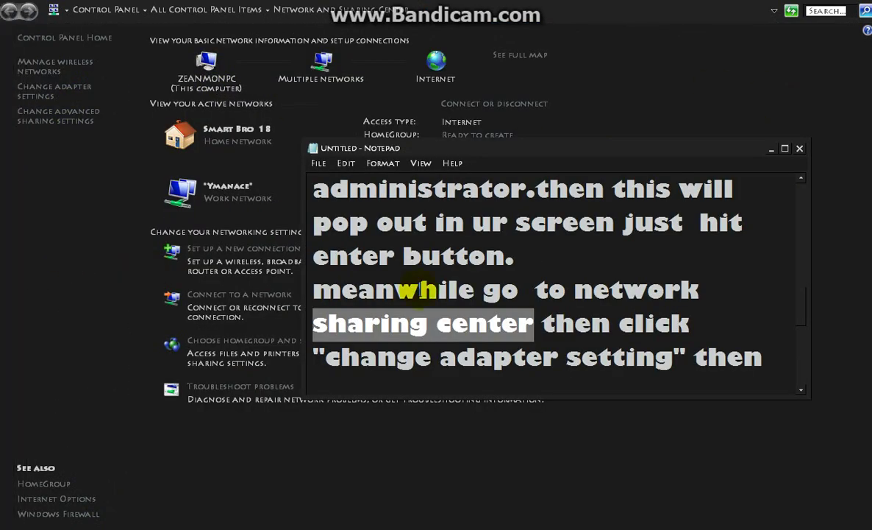
{"action": "left_click_drag", "start_coordinate": [543, 324], "coordinate": [697, 324]}
{"action": "left_click_drag", "start_coordinate": [329, 358], "coordinate": [655, 360]}
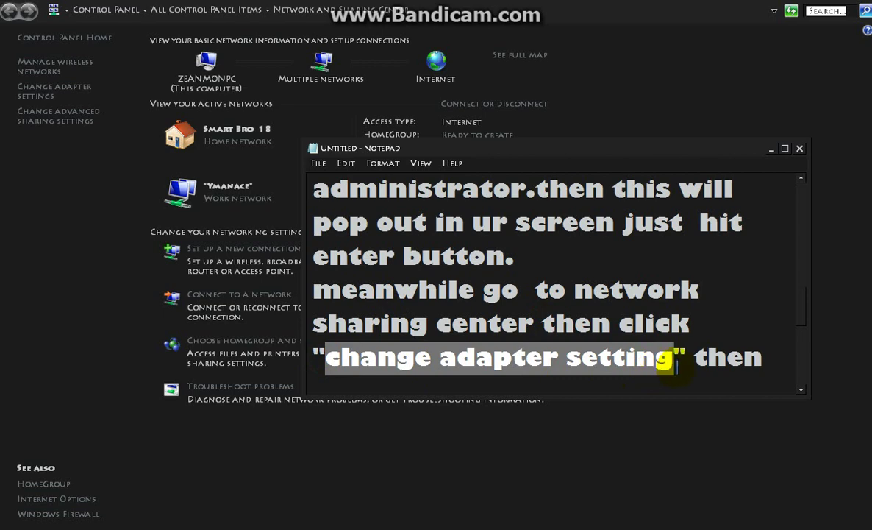
{"action": "scroll", "coordinate": [810, 317], "scroll_direction": "down", "scroll_amount": 3}
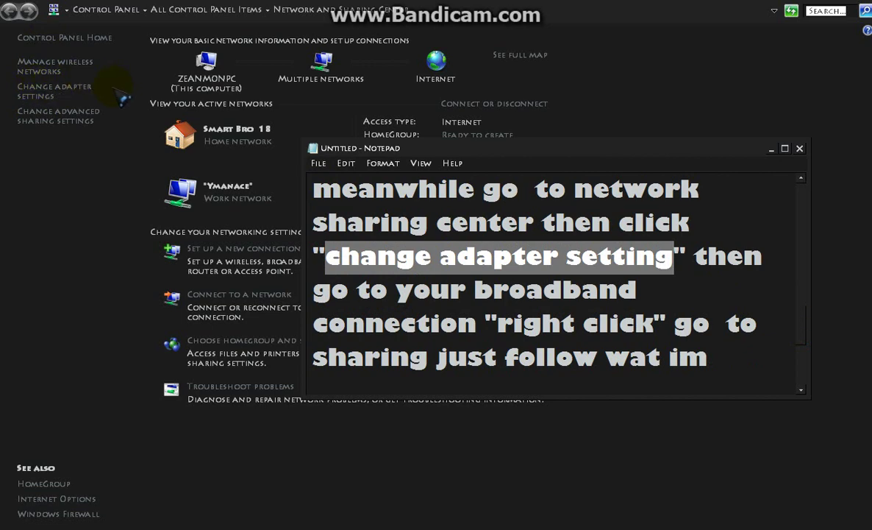
{"action": "left_click", "coordinate": [77, 95]}
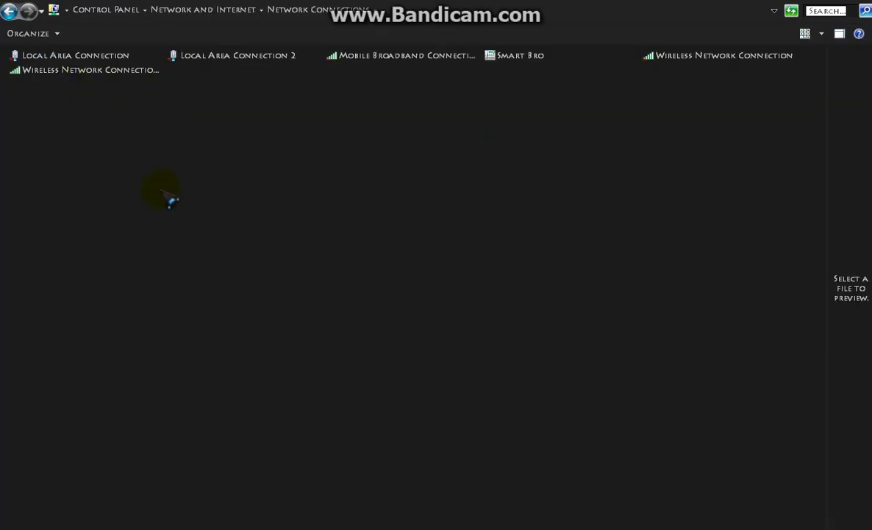
Step: Highlight 'go to your broadband connection' in Notepad and view the Smart Bro context menu
{"action": "left_click", "coordinate": [18, 250]}
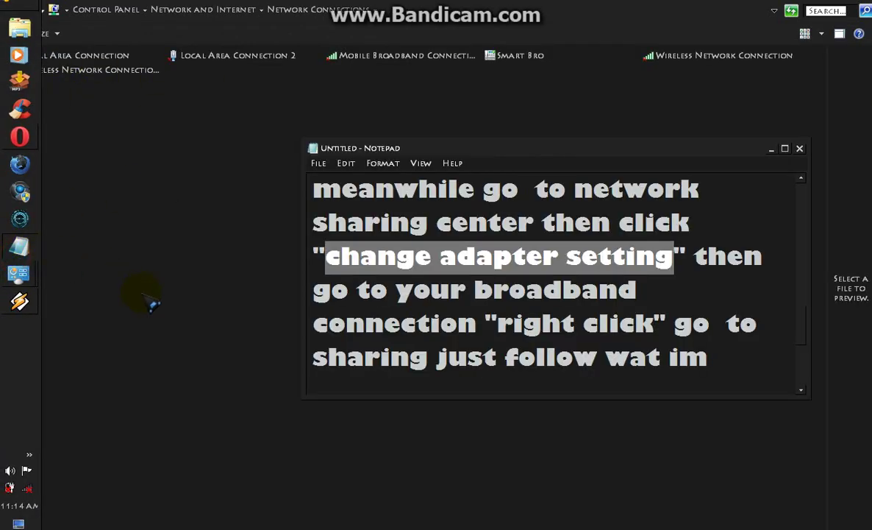
{"action": "left_click_drag", "start_coordinate": [315, 291], "coordinate": [637, 290]}
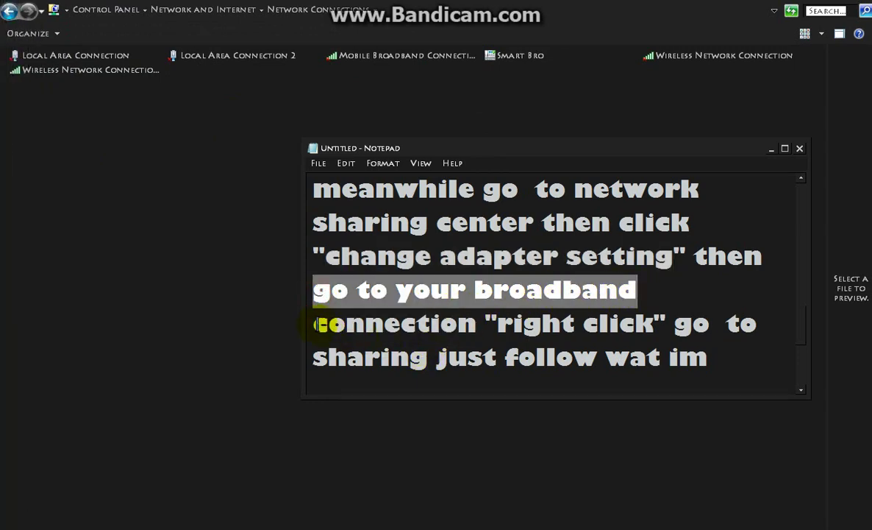
{"action": "left_click_drag", "start_coordinate": [315, 323], "coordinate": [646, 323]}
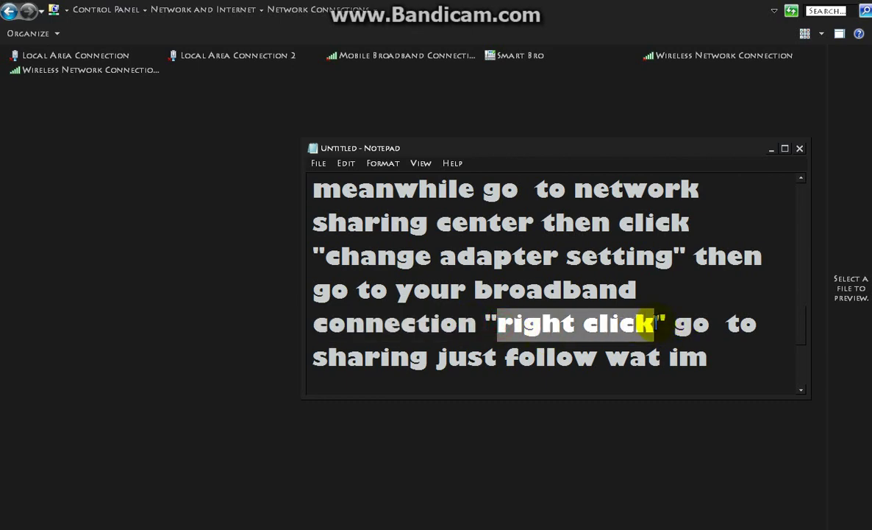
{"action": "left_click", "coordinate": [508, 59]}
{"action": "right_click", "coordinate": [506, 55]}
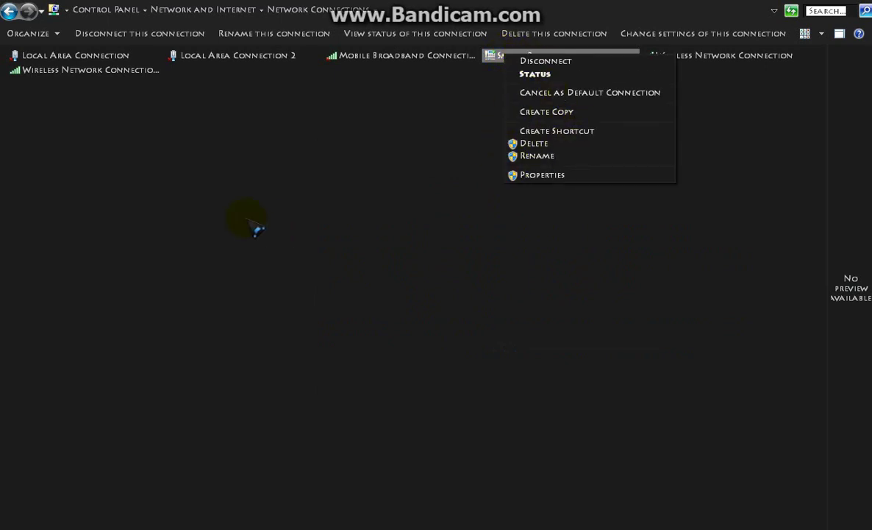
{"action": "mouse_move", "coordinate": [7, 276]}
{"action": "left_click", "coordinate": [20, 245]}
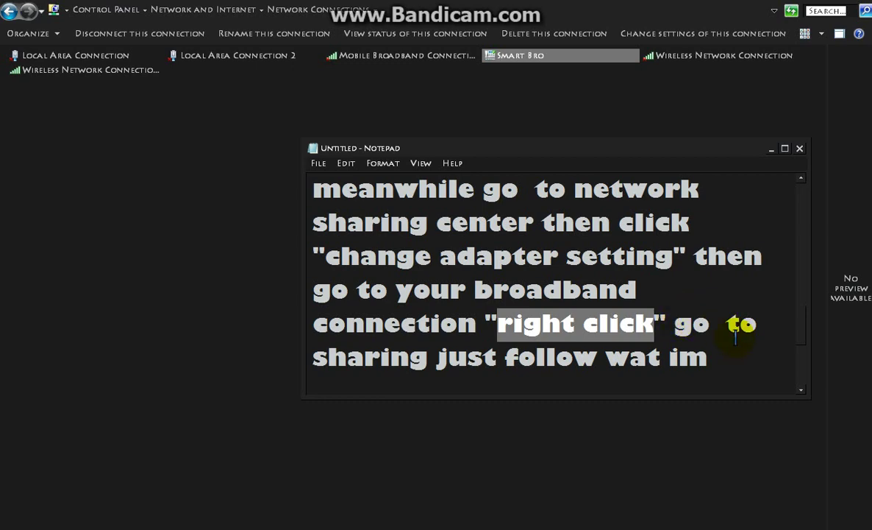
Step: Insert 'properties then go to ' before 'sharing' in the broadband instruction
{"action": "key", "text": "Right"}
{"action": "key", "text": "Right"}
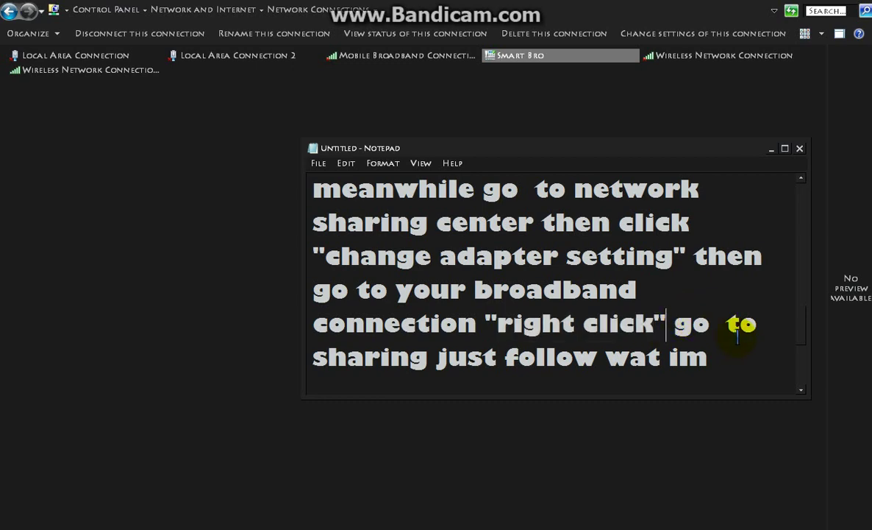
{"action": "left_click", "coordinate": [779, 316]}
{"action": "type", "text": "pro"}
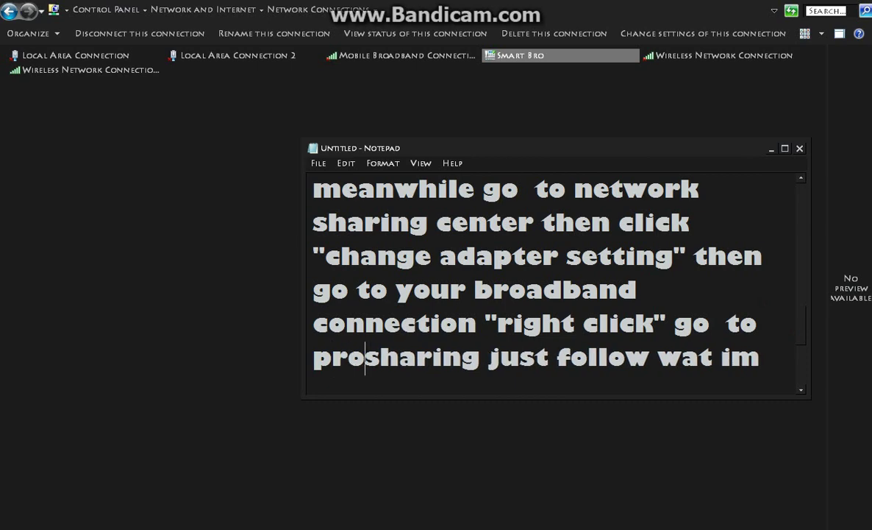
{"action": "type", "text": "pertie"}
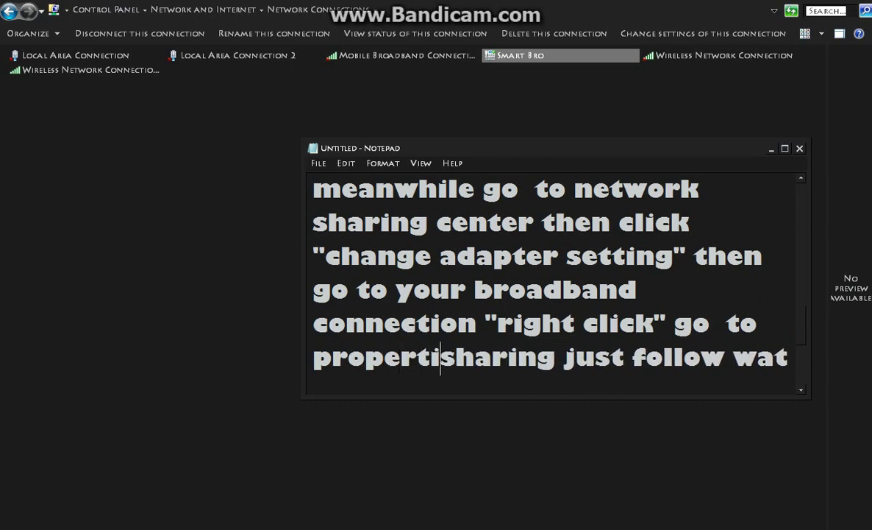
{"action": "type", "text": "s "}
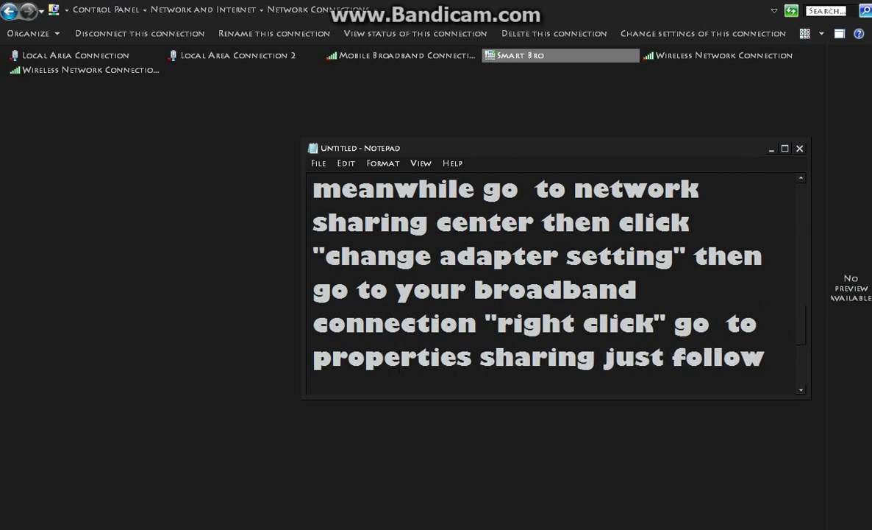
{"action": "type", "text": "the"}
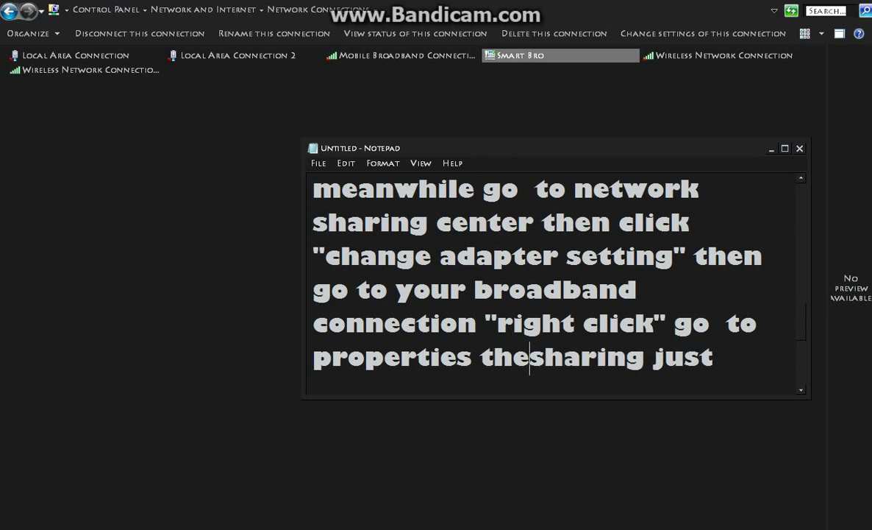
{"action": "type", "text": "n go to"}
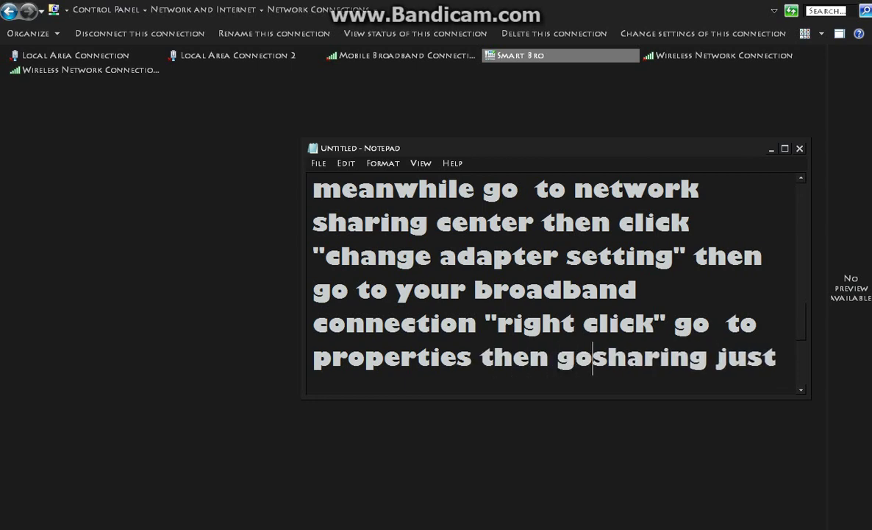
{"action": "type", "text": " sha"}
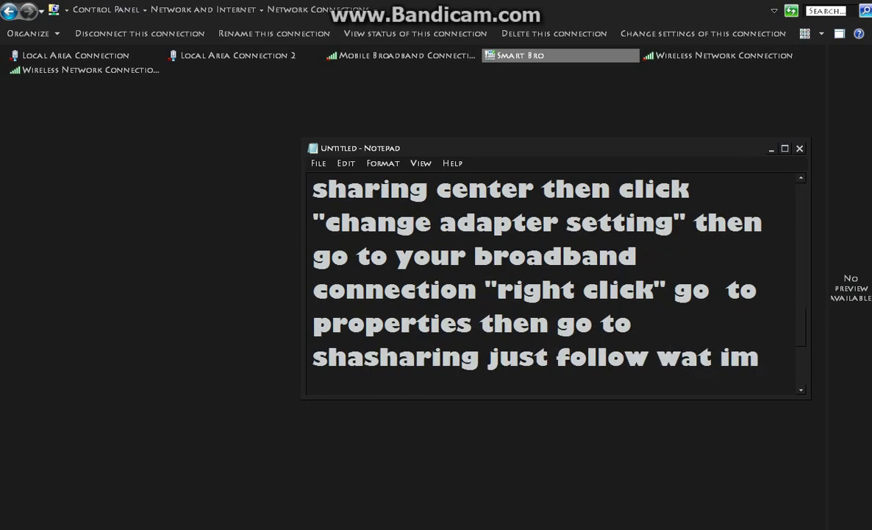
{"action": "type", "text": "r"}
{"action": "key", "text": "BackSpace"}
{"action": "key", "text": "BackSpace"}
{"action": "key", "text": "BackSpace"}
{"action": "key", "text": "BackSpace"}
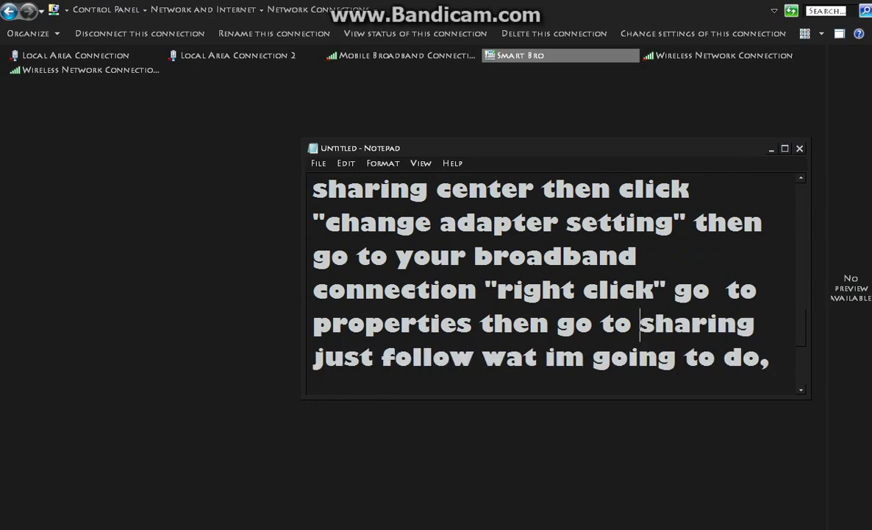
Step: Highlight the 'go to properties then go to sharing' step and switch to Network Connections
{"action": "left_click_drag", "start_coordinate": [765, 290], "coordinate": [322, 323]}
{"action": "left_click", "coordinate": [464, 344]}
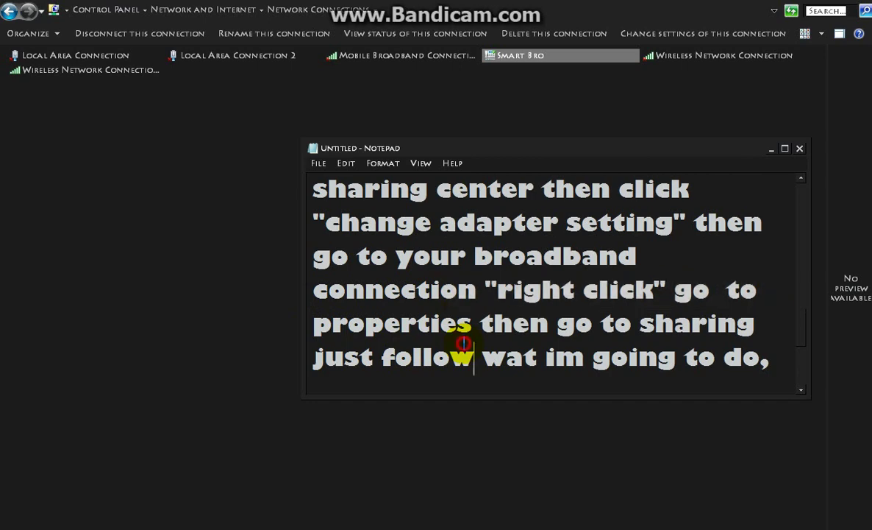
{"action": "left_click_drag", "start_coordinate": [474, 324], "coordinate": [316, 298]}
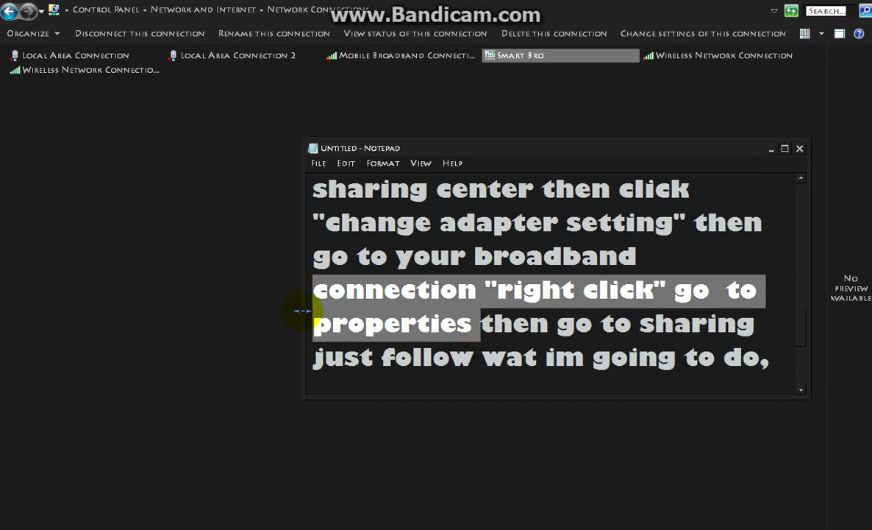
{"action": "left_click", "coordinate": [458, 323]}
{"action": "left_click_drag", "start_coordinate": [498, 289], "coordinate": [738, 322]}
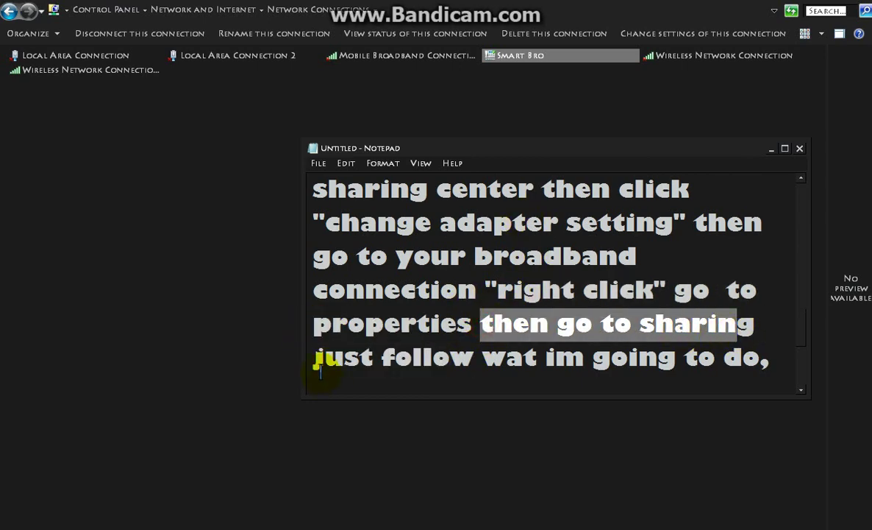
{"action": "left_click", "coordinate": [514, 70]}
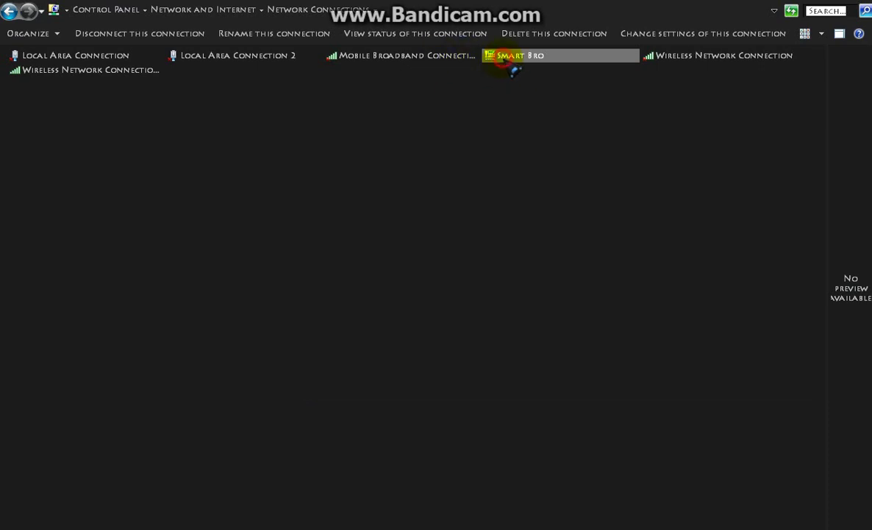
Step: Open the Smart Bro connection's Properties on the Sharing tab, reviewing the remaining Notepad steps
{"action": "right_click", "coordinate": [513, 69]}
{"action": "left_click", "coordinate": [553, 188]}
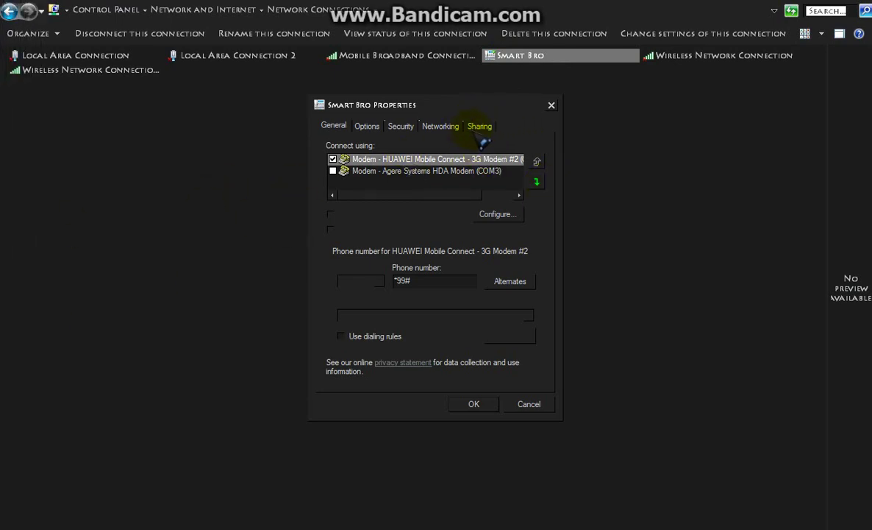
{"action": "left_click", "coordinate": [481, 126]}
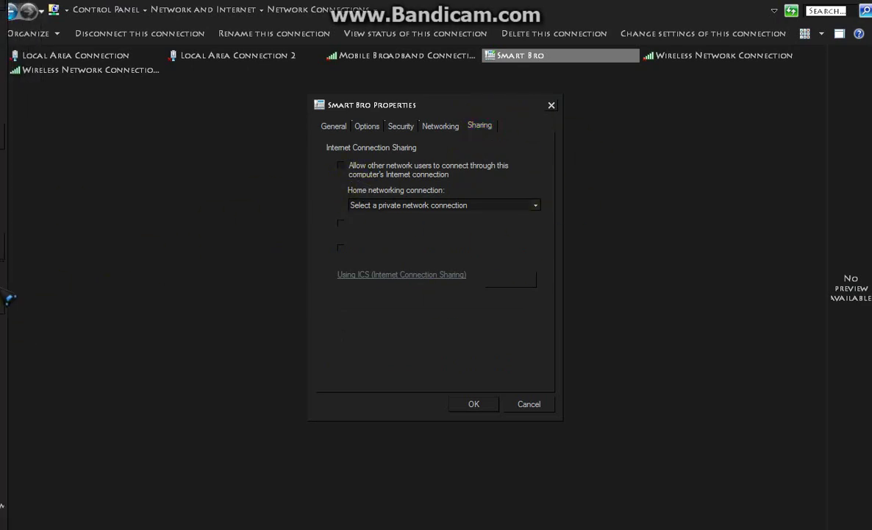
{"action": "left_click", "coordinate": [18, 247]}
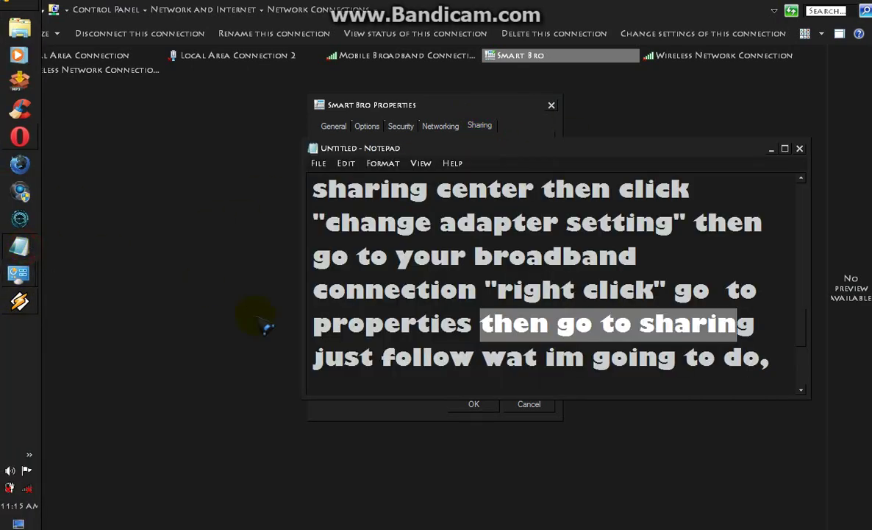
{"action": "left_click_drag", "start_coordinate": [312, 357], "coordinate": [747, 313]}
{"action": "left_click_drag", "start_coordinate": [808, 364], "coordinate": [797, 331]}
{"action": "left_click", "coordinate": [768, 344]}
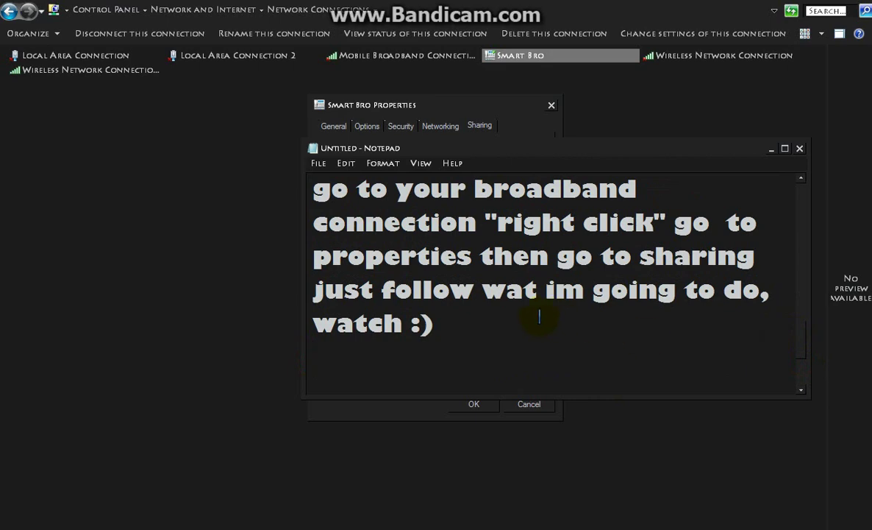
{"action": "left_click_drag", "start_coordinate": [309, 289], "coordinate": [776, 318]}
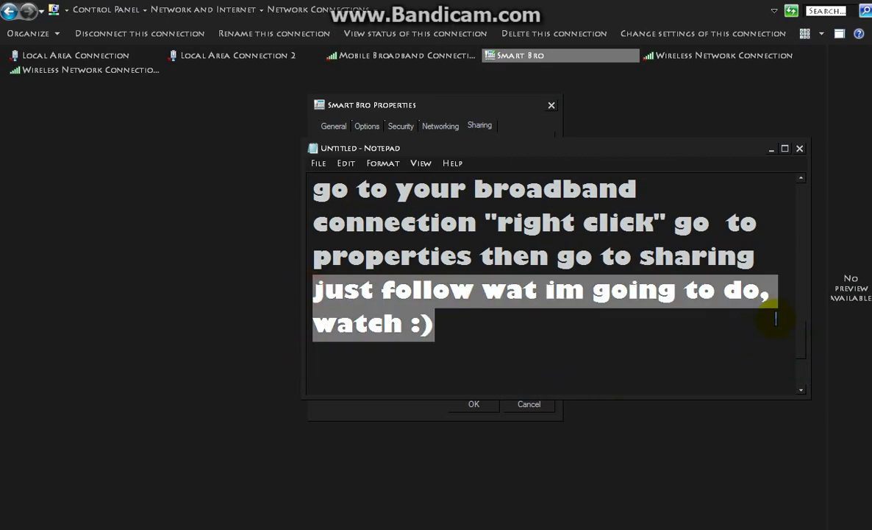
{"action": "left_click", "coordinate": [202, 308]}
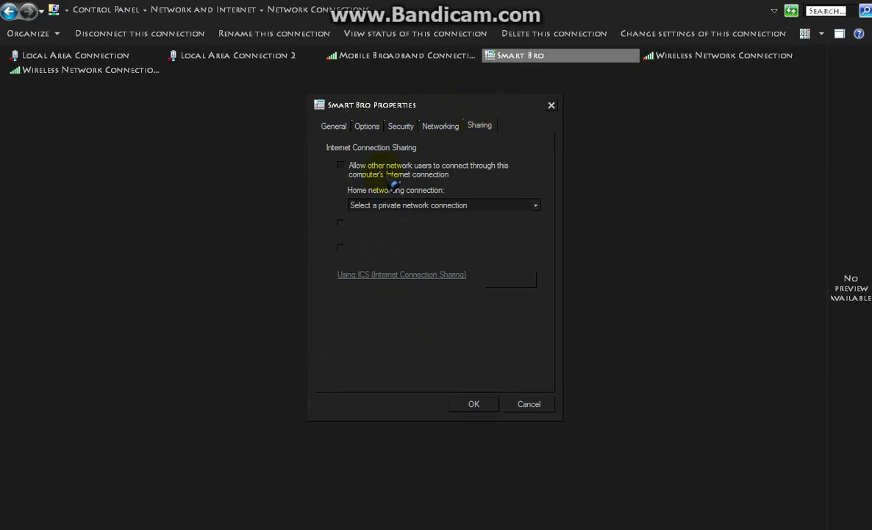
Step: Allow other users to share Smart Bro's Internet via Wireless Network Connection 2 and confirm
{"action": "left_click", "coordinate": [342, 166]}
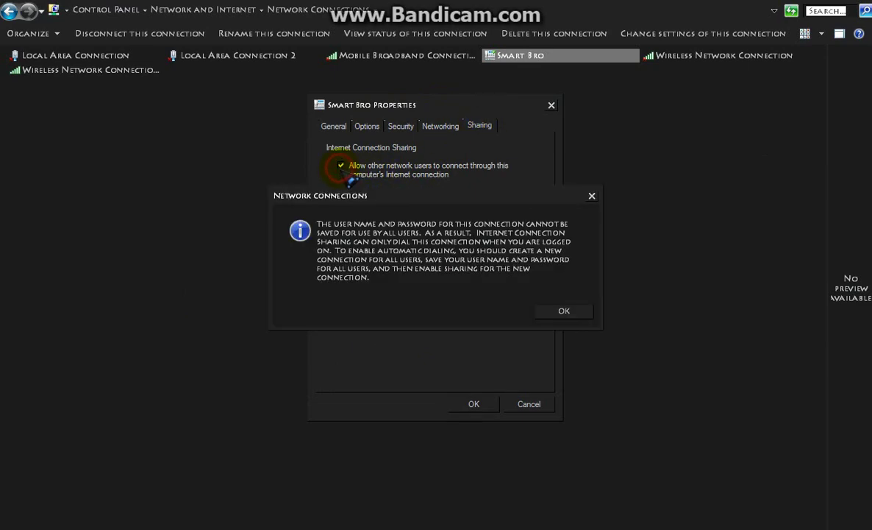
{"action": "left_click", "coordinate": [570, 313]}
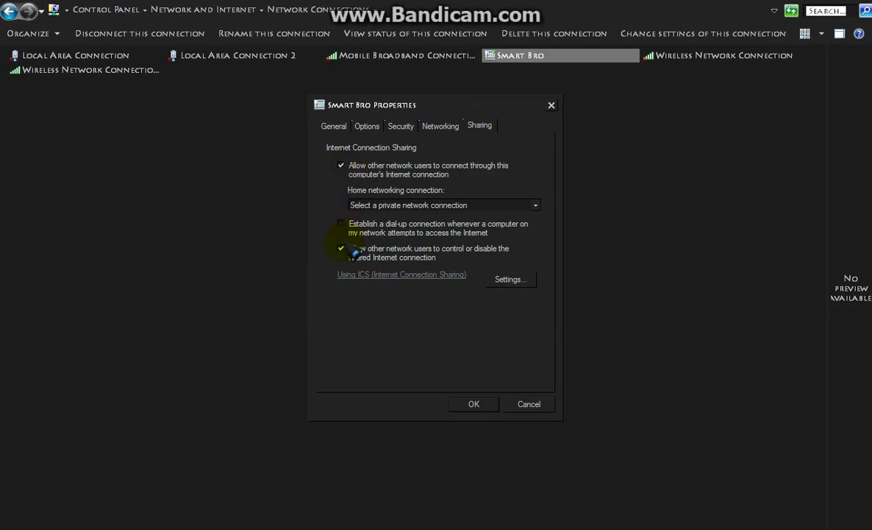
{"action": "left_click", "coordinate": [541, 209]}
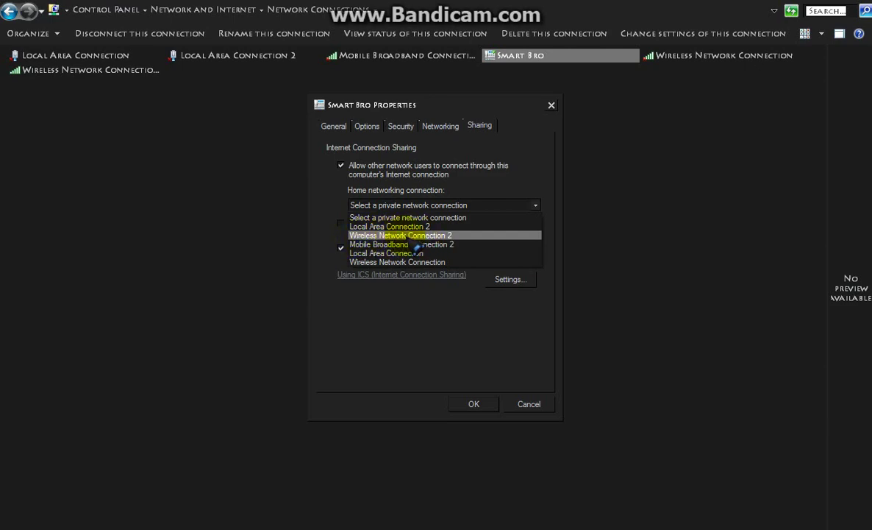
{"action": "left_click", "coordinate": [399, 235]}
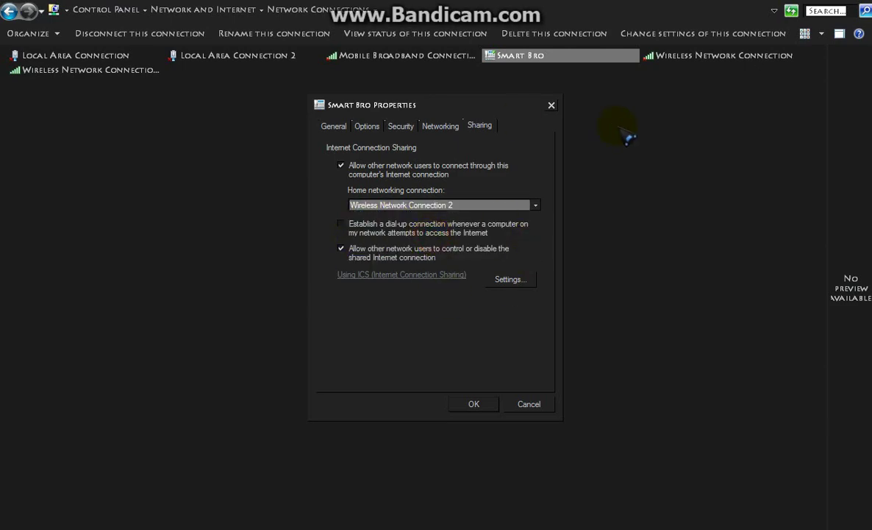
{"action": "left_click", "coordinate": [473, 404]}
{"action": "left_click", "coordinate": [495, 312]}
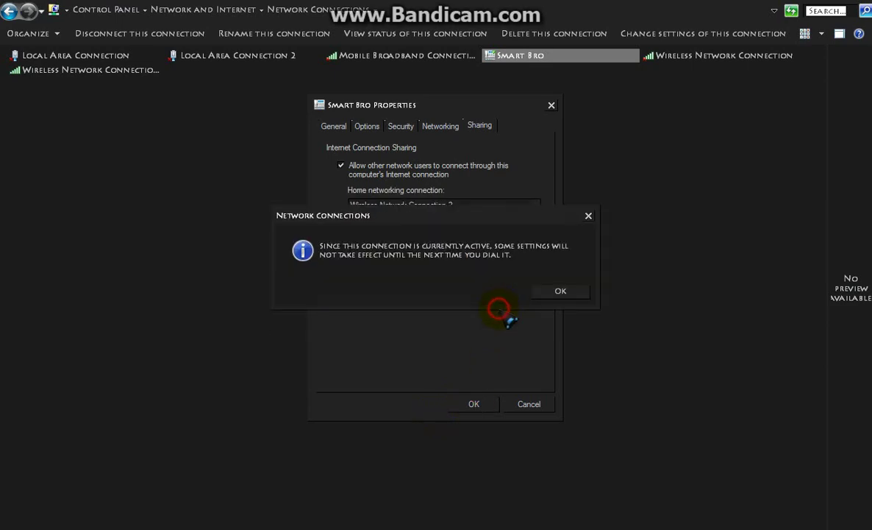
Step: Dismiss the connection-active notice and add a 'then wait' line to the Notepad notes
{"action": "left_click", "coordinate": [557, 297]}
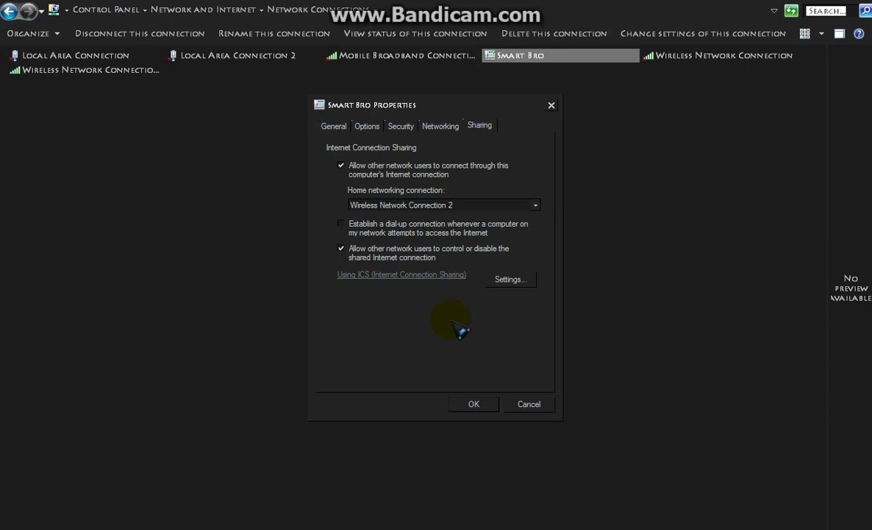
{"action": "mouse_move", "coordinate": [3, 265]}
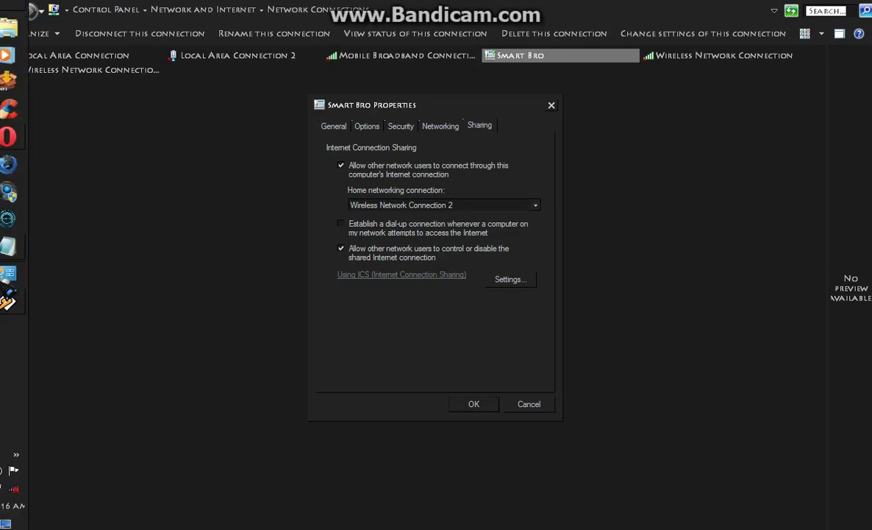
{"action": "left_click", "coordinate": [18, 273]}
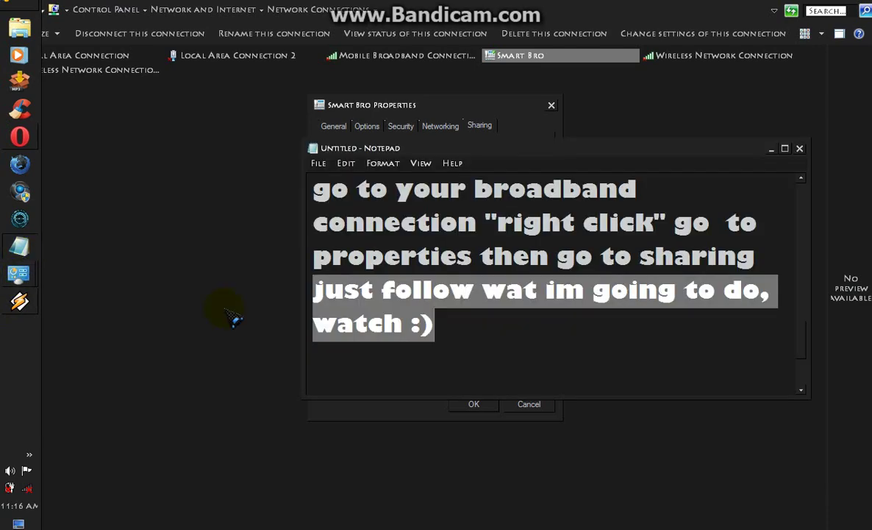
{"action": "left_click", "coordinate": [502, 360]}
{"action": "type", "text": "the"}
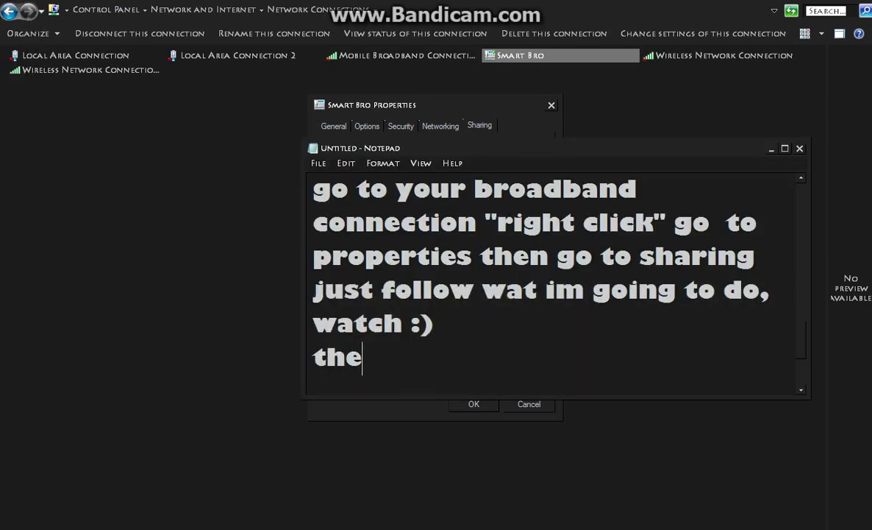
{"action": "type", "text": "n  waa"}
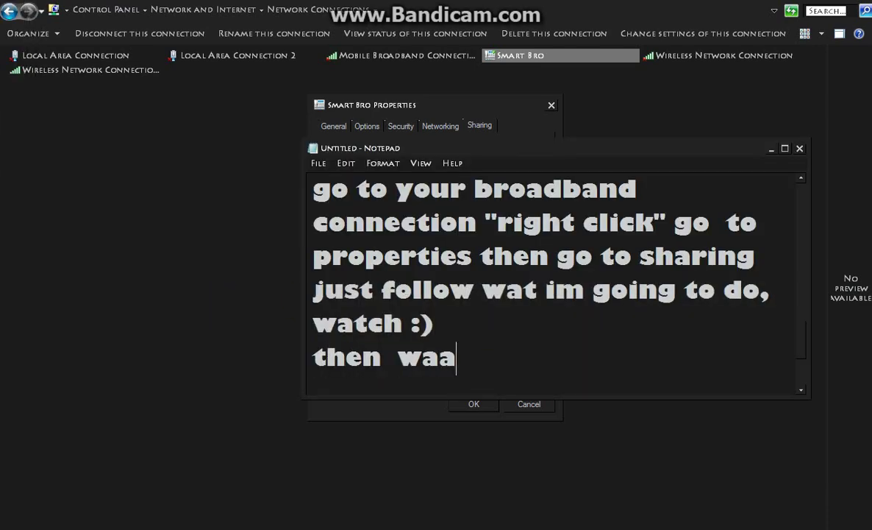
{"action": "key", "text": "BackSpace"}
{"action": "type", "text": "it"}
Step: Minimize Notepad and return to the Smart Bro Properties dialog
{"action": "left_click", "coordinate": [197, 326]}
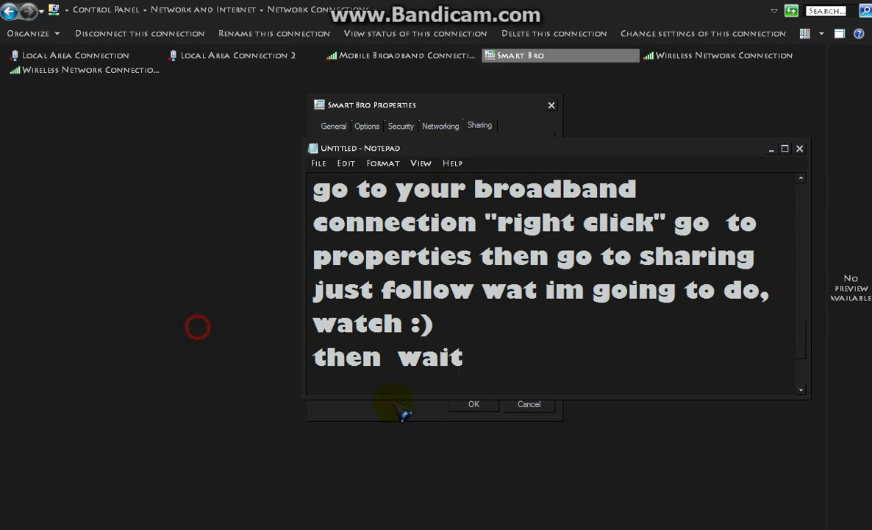
{"action": "left_click", "coordinate": [771, 149]}
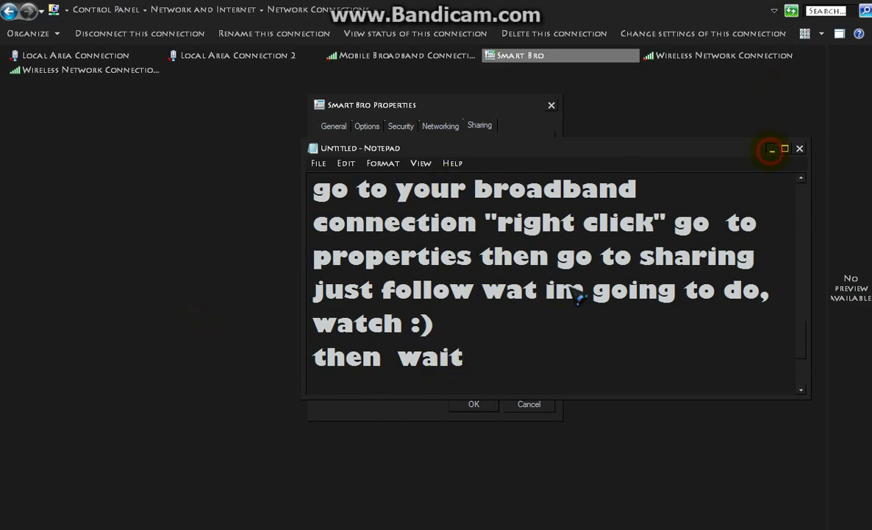
{"action": "left_click", "coordinate": [477, 409]}
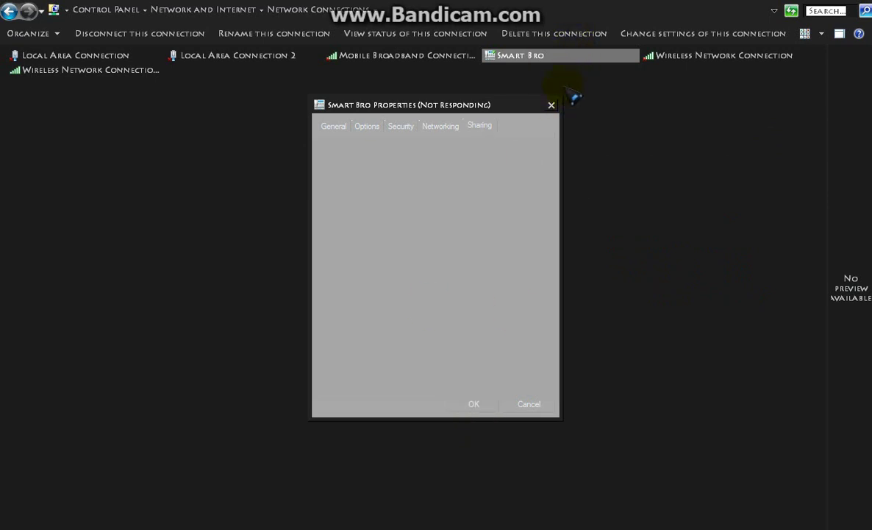
Step: Close the Network Connections window, then open and close Bandicam from the tray overflow
{"action": "mouse_move", "coordinate": [8, 324]}
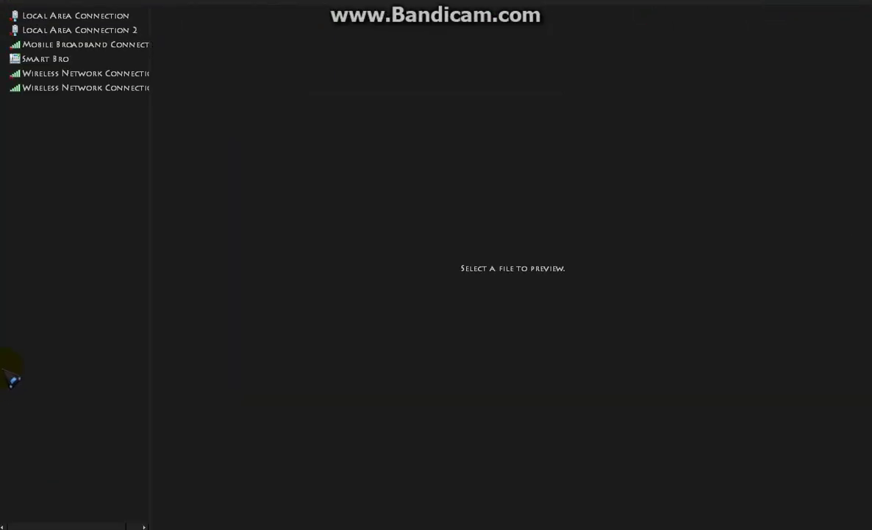
{"action": "left_click", "coordinate": [793, 16]}
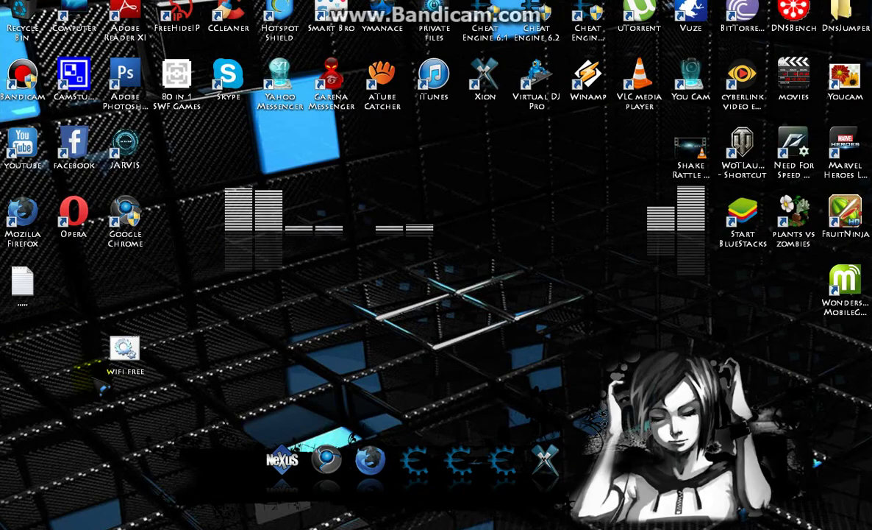
{"action": "mouse_move", "coordinate": [25, 469]}
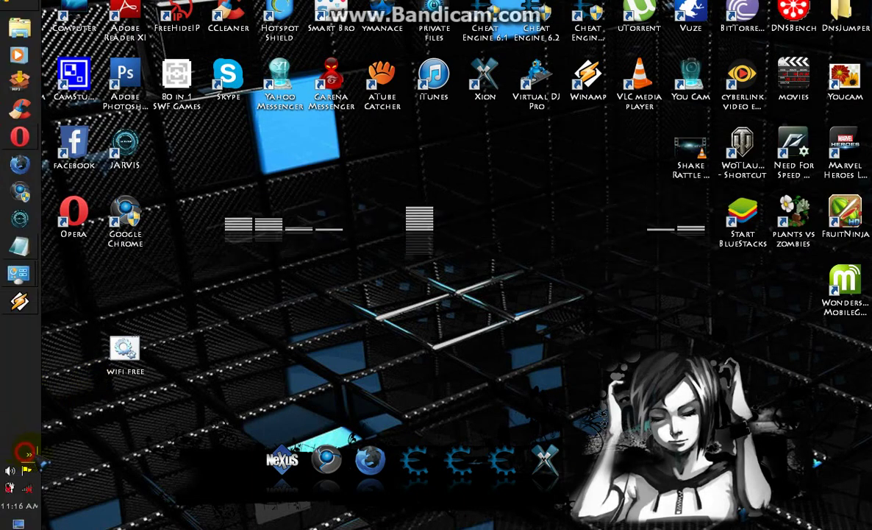
{"action": "left_click", "coordinate": [27, 453]}
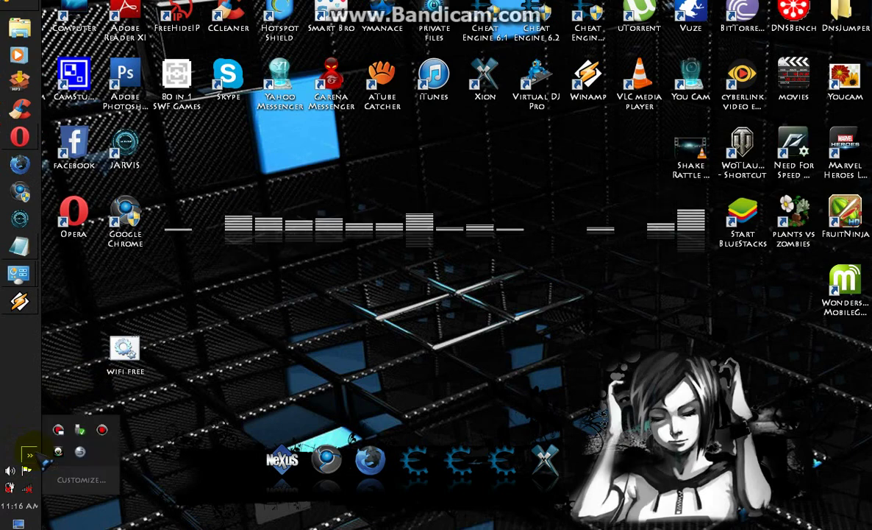
{"action": "left_click", "coordinate": [28, 453]}
{"action": "left_click", "coordinate": [28, 453]}
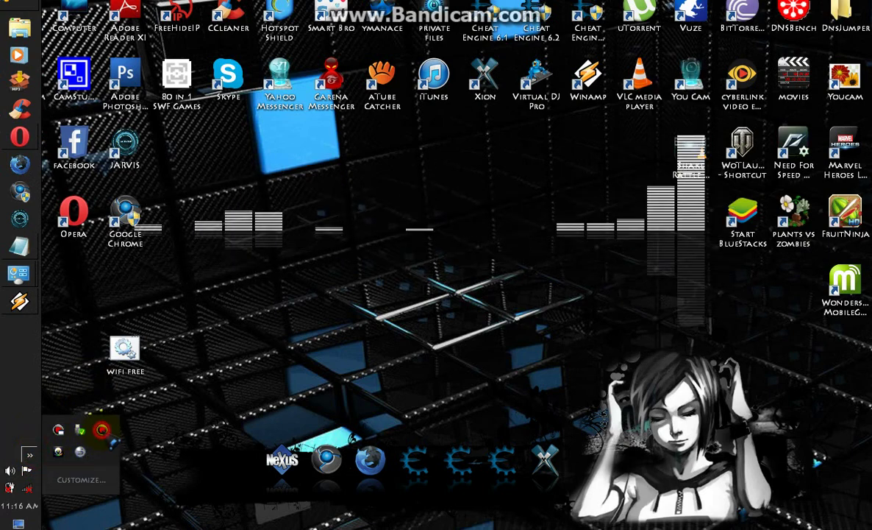
{"action": "left_click", "coordinate": [101, 429]}
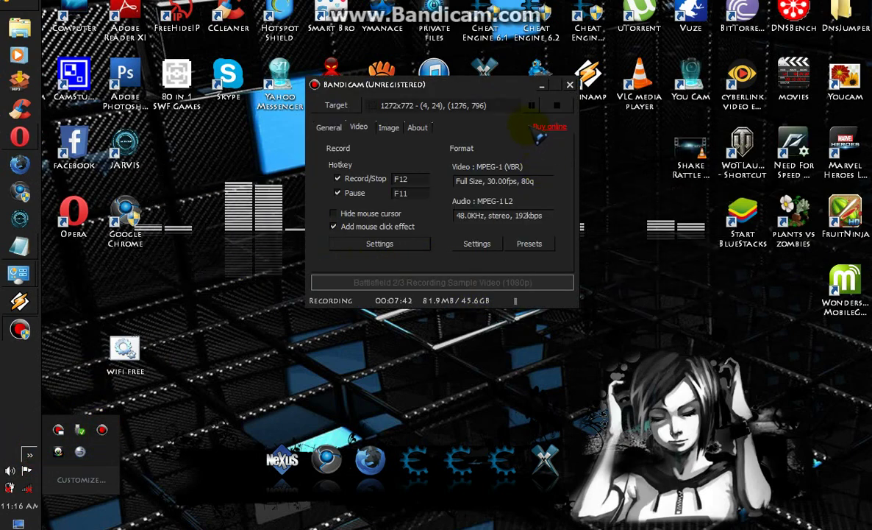
{"action": "left_click", "coordinate": [570, 85]}
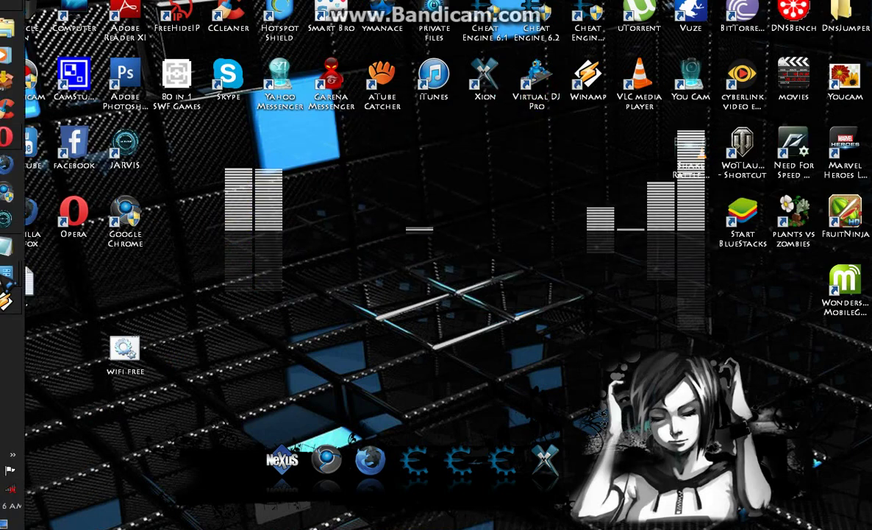
Step: Highlight the 'open wifi on your gadgets and connect' lines and move to the end of 'thats all'
{"action": "left_click", "coordinate": [41, 250]}
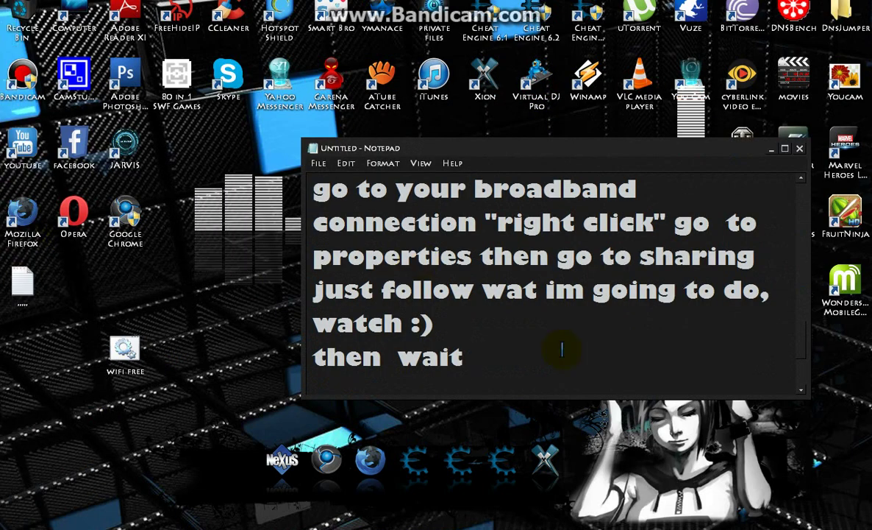
{"action": "scroll", "coordinate": [807, 336], "scroll_direction": "down", "scroll_amount": 1}
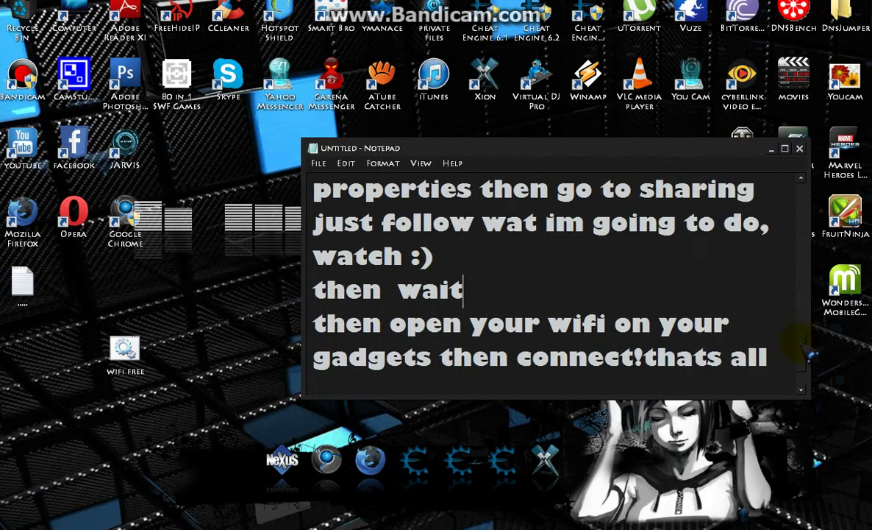
{"action": "left_click_drag", "start_coordinate": [315, 323], "coordinate": [736, 323]}
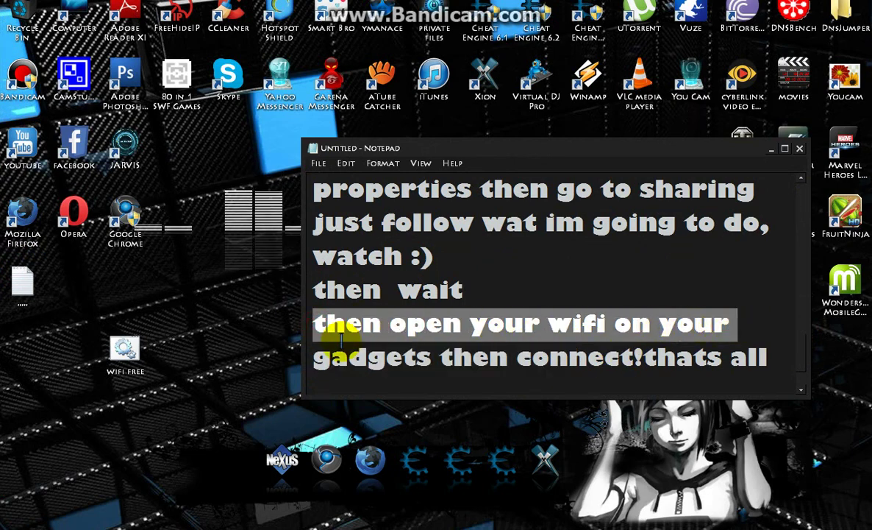
{"action": "left_click_drag", "start_coordinate": [317, 357], "coordinate": [798, 357]}
{"action": "left_click", "coordinate": [644, 359]}
{"action": "left_click", "coordinate": [782, 346]}
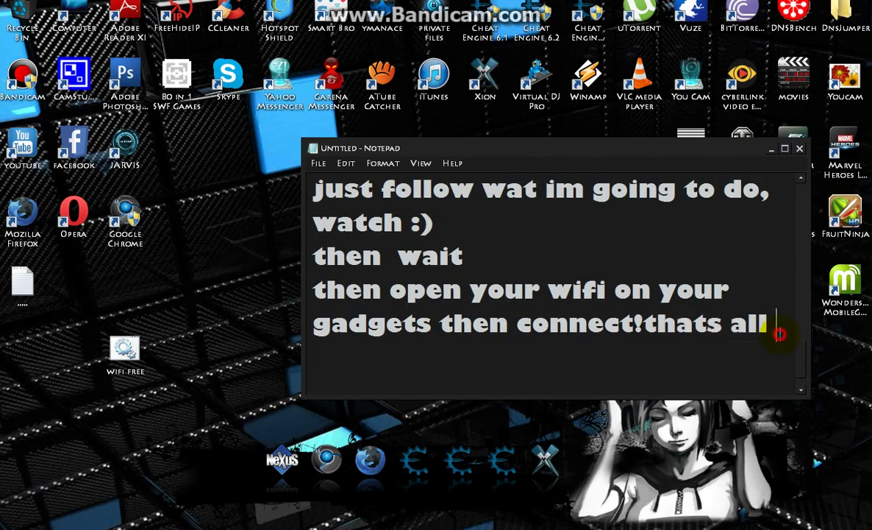
Step: Type 'ihope u learn something regarding this video thank you for watching' on a new line
{"action": "key", "text": "Return"}
{"action": "key", "text": "Return"}
{"action": "type", "text": "i"}
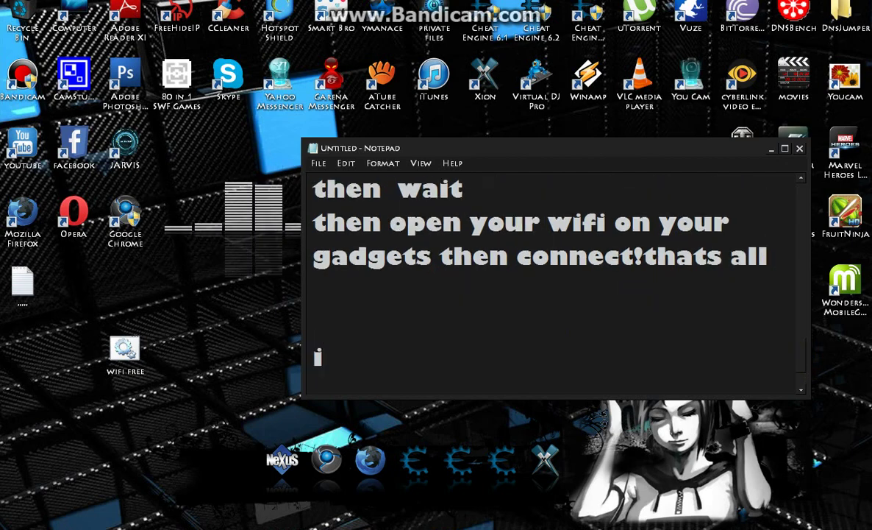
{"action": "type", "text": "hope "}
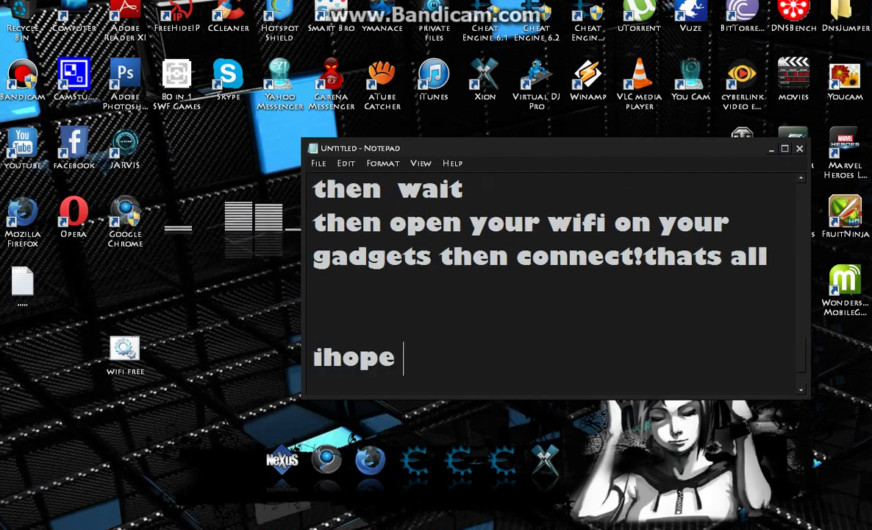
{"action": "type", "text": "u"}
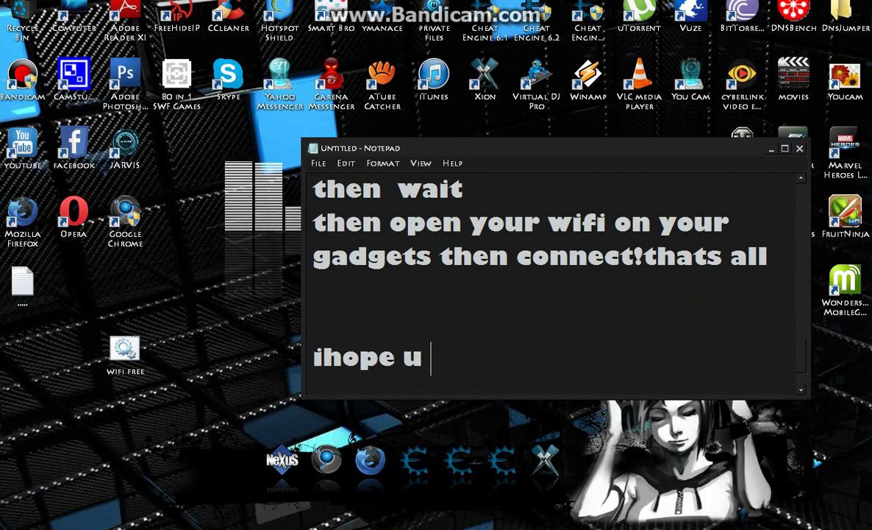
{"action": "type", "text": " li"}
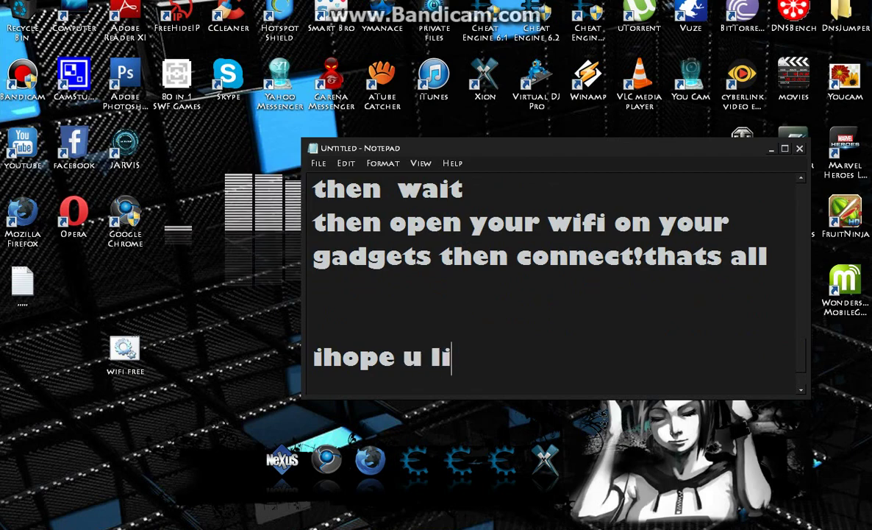
{"action": "key", "text": "BackSpace"}
{"action": "type", "text": "ea"}
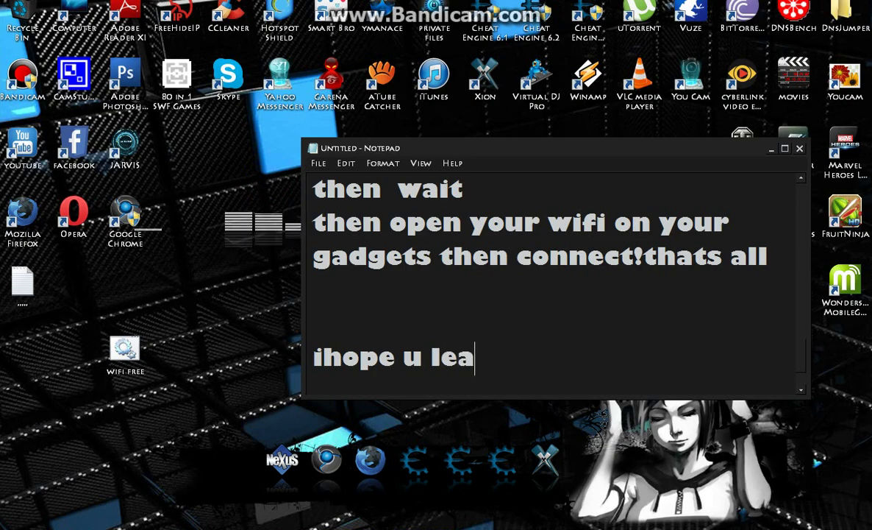
{"action": "type", "text": "rn so"}
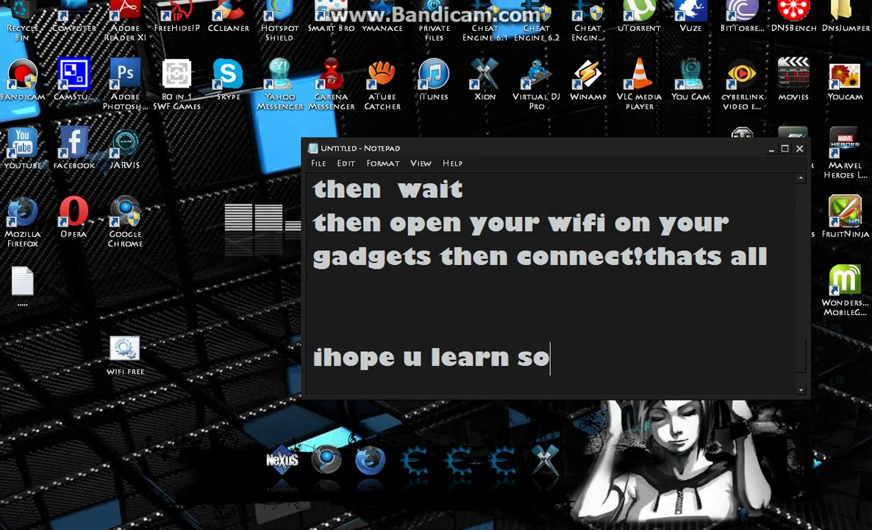
{"action": "type", "text": "mething "}
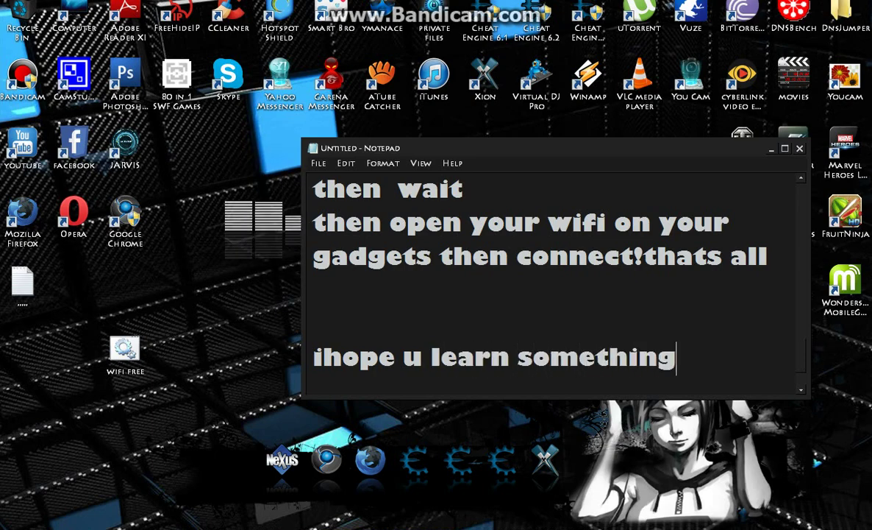
{"action": "type", "text": "ref"}
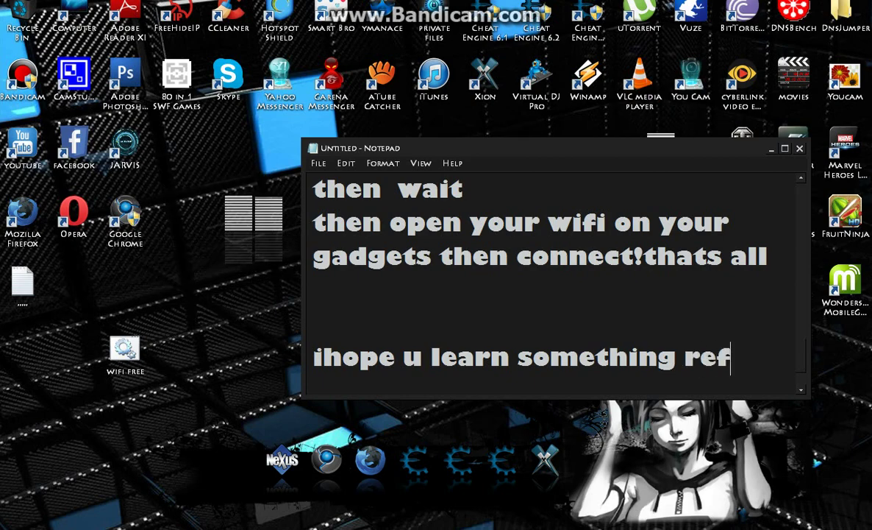
{"action": "key", "text": "BackSpace"}
{"action": "type", "text": "a"}
{"action": "key", "text": "BackSpace"}
{"action": "type", "text": "g rega"}
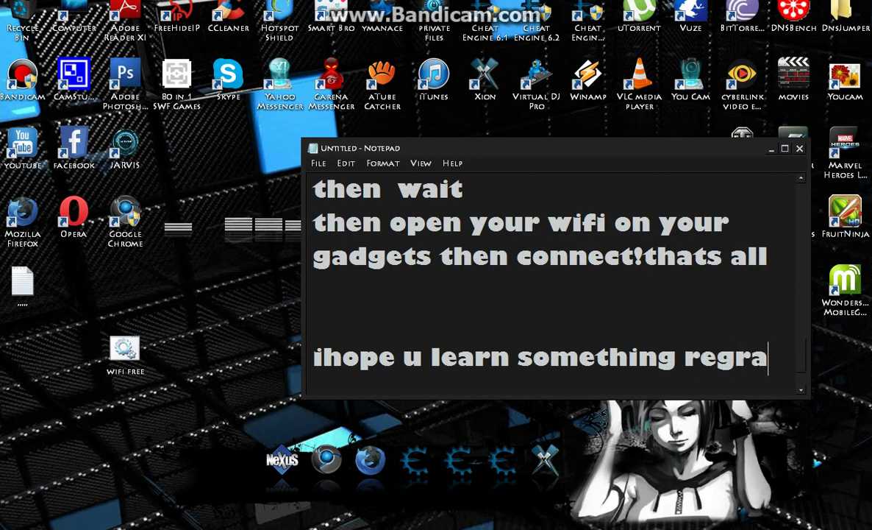
{"action": "key", "text": "BackSpace"}
{"action": "key", "text": "BackSpace"}
{"action": "type", "text": "a"}
{"action": "type", "text": "rdi"}
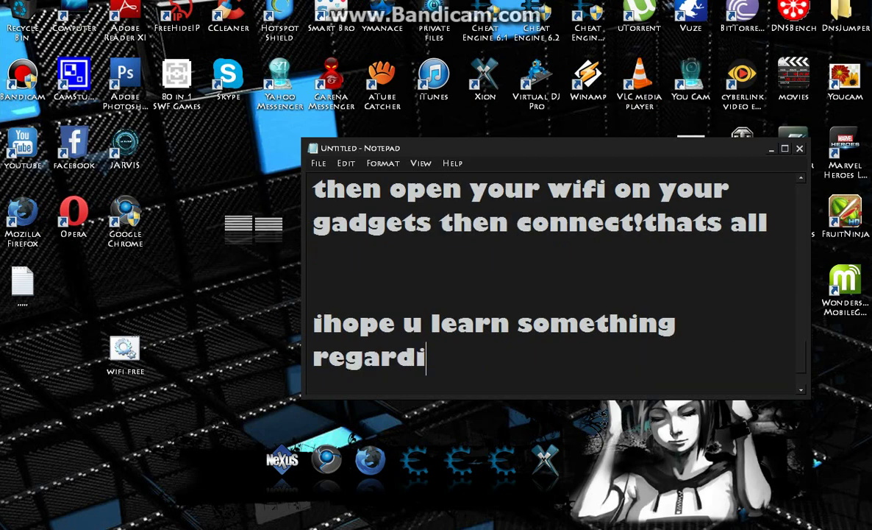
{"action": "type", "text": "ng"}
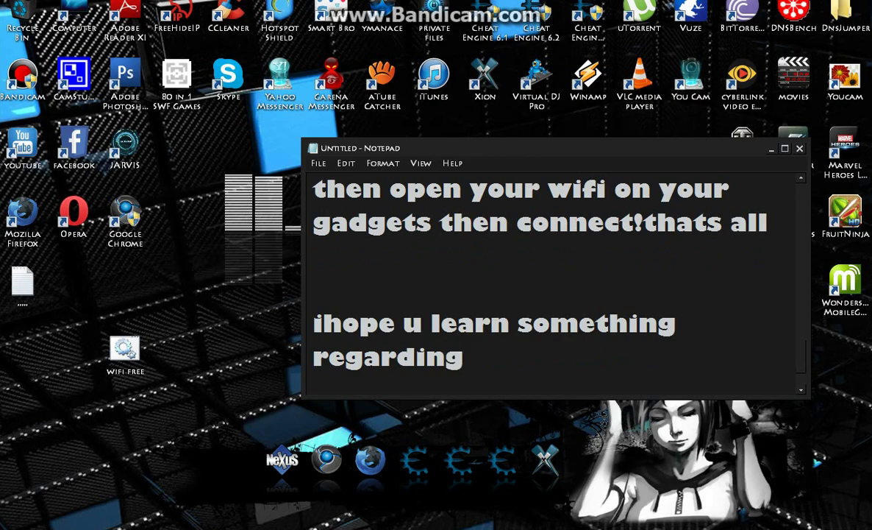
{"action": "type", "text": " this vie"}
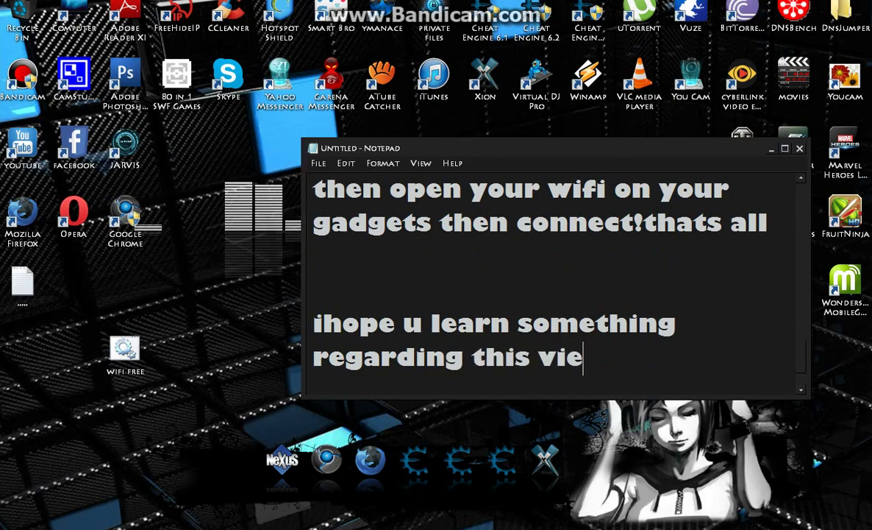
{"action": "key", "text": "BackSpace"}
{"action": "type", "text": "deo"}
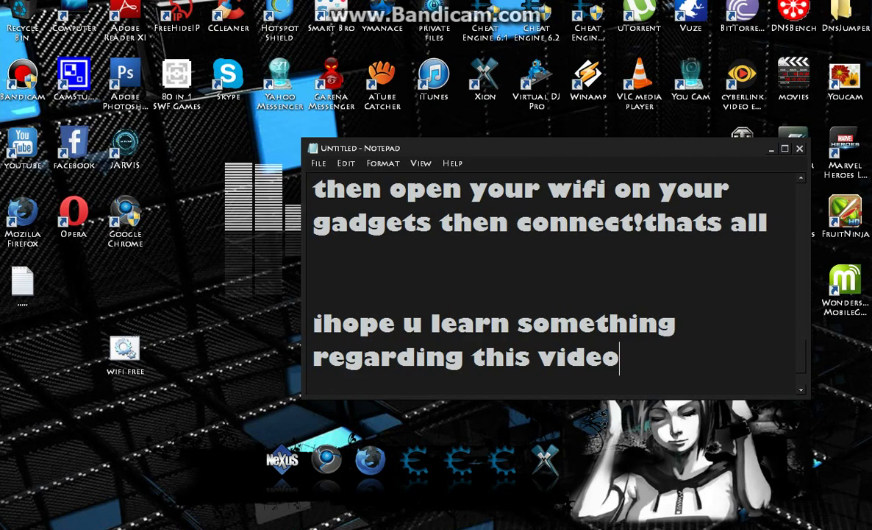
{"action": "type", "text": " t"}
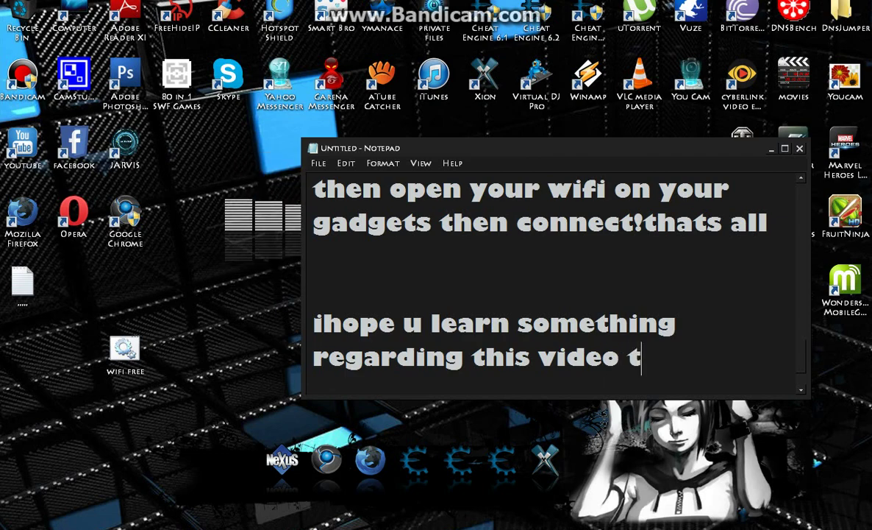
{"action": "type", "text": "hank you "}
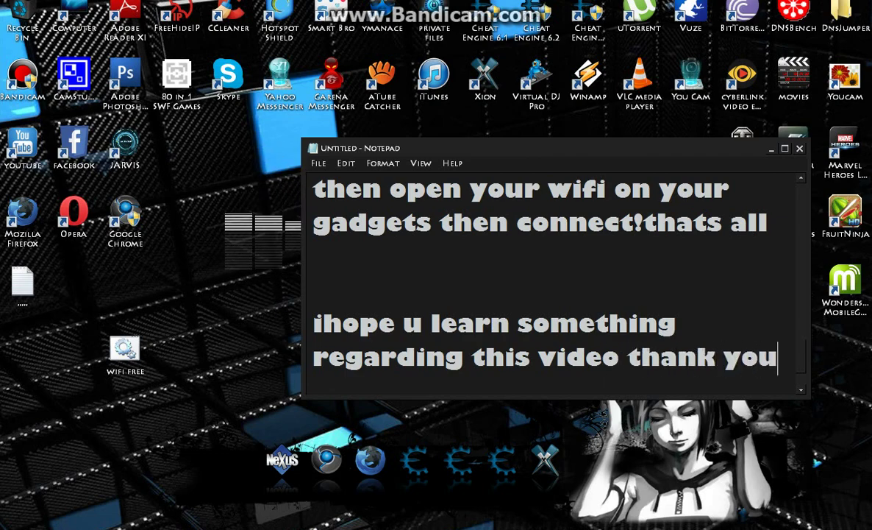
{"action": "type", "text": "fot"}
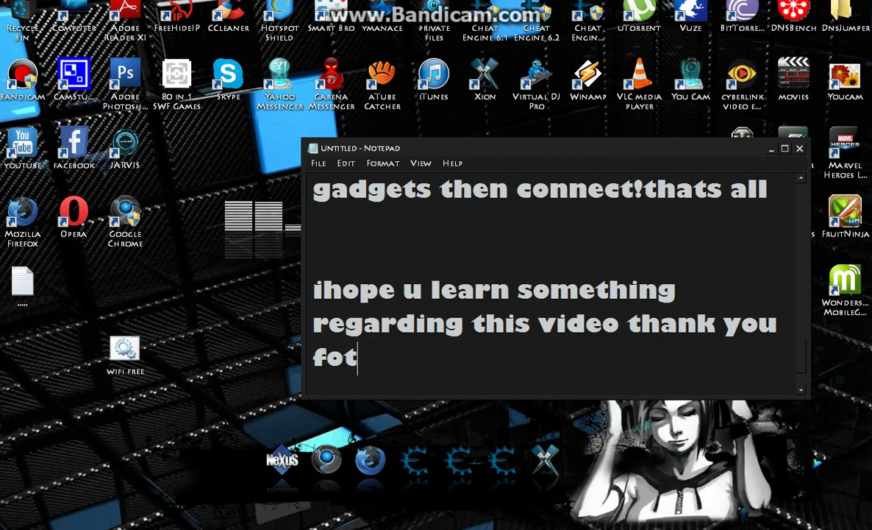
{"action": "type", "text": "r"}
{"action": "key", "text": "BackSpace"}
{"action": "key", "text": "BackSpace"}
{"action": "type", "text": "r wa"}
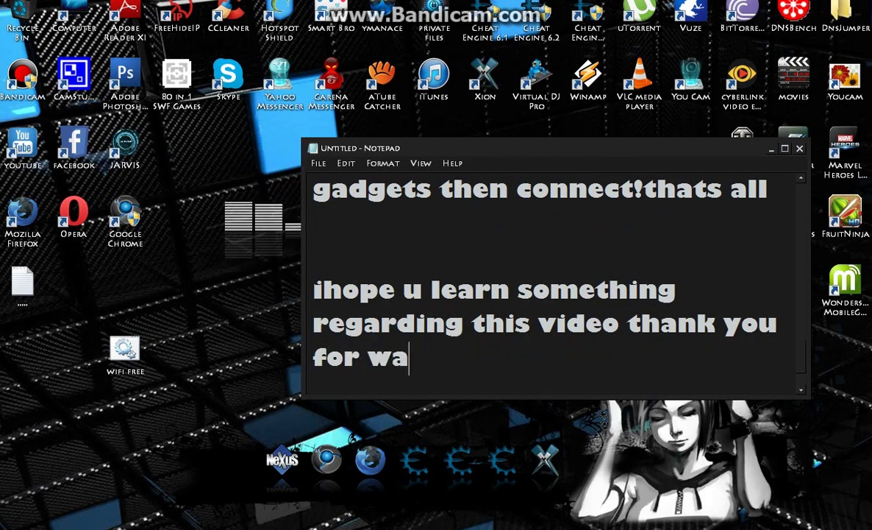
{"action": "type", "text": "tchon"}
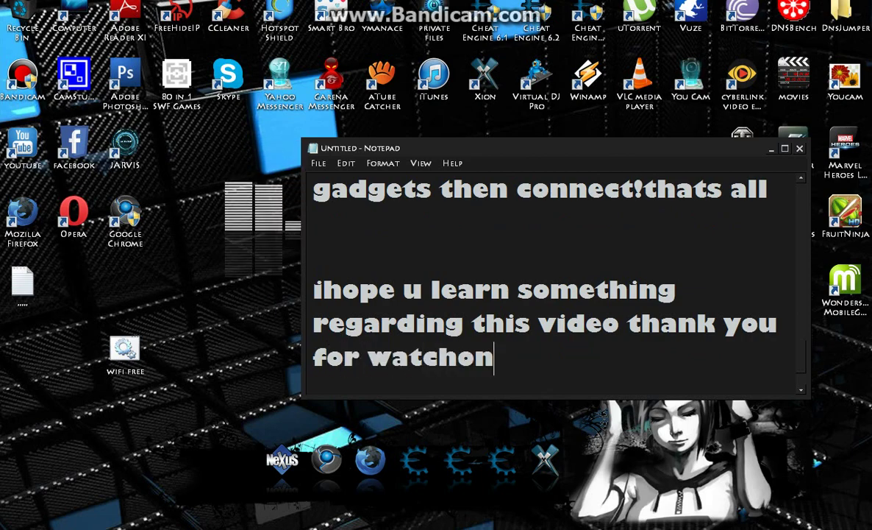
{"action": "key", "text": "BackSpace"}
{"action": "key", "text": "BackSpace"}
{"action": "type", "text": "ing"}
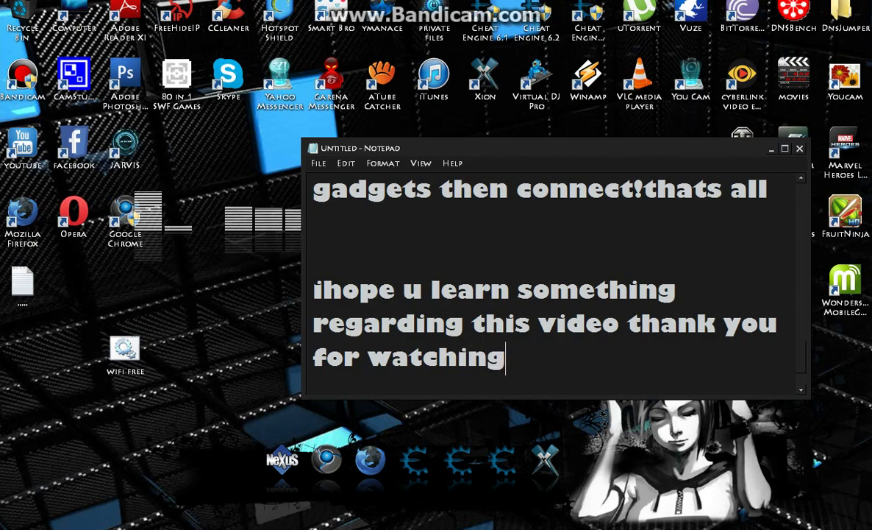